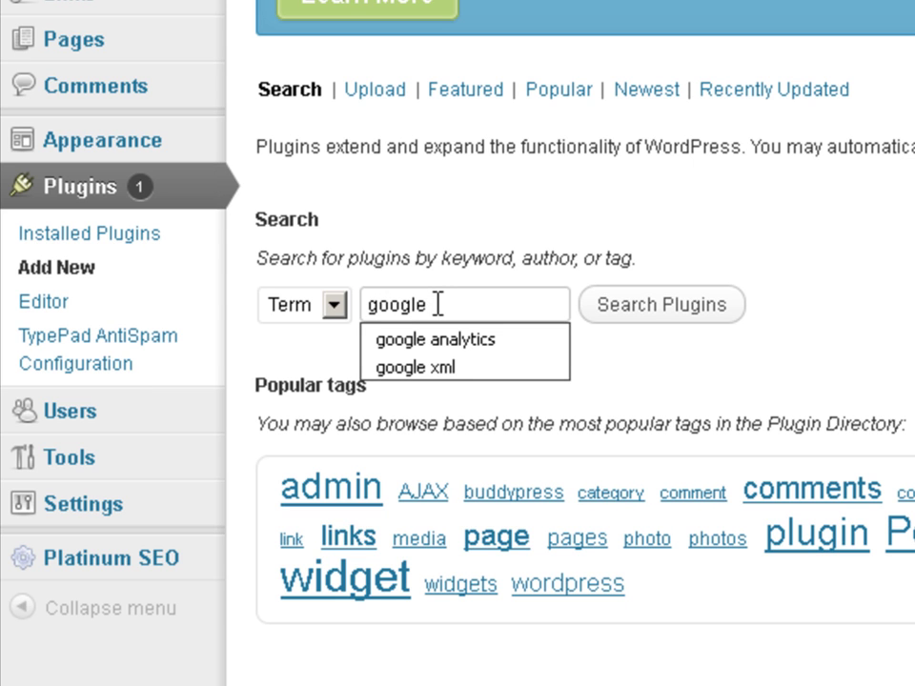
# Search the WordPress plugin directory for 'google xml'
pyautogui.write('xml')
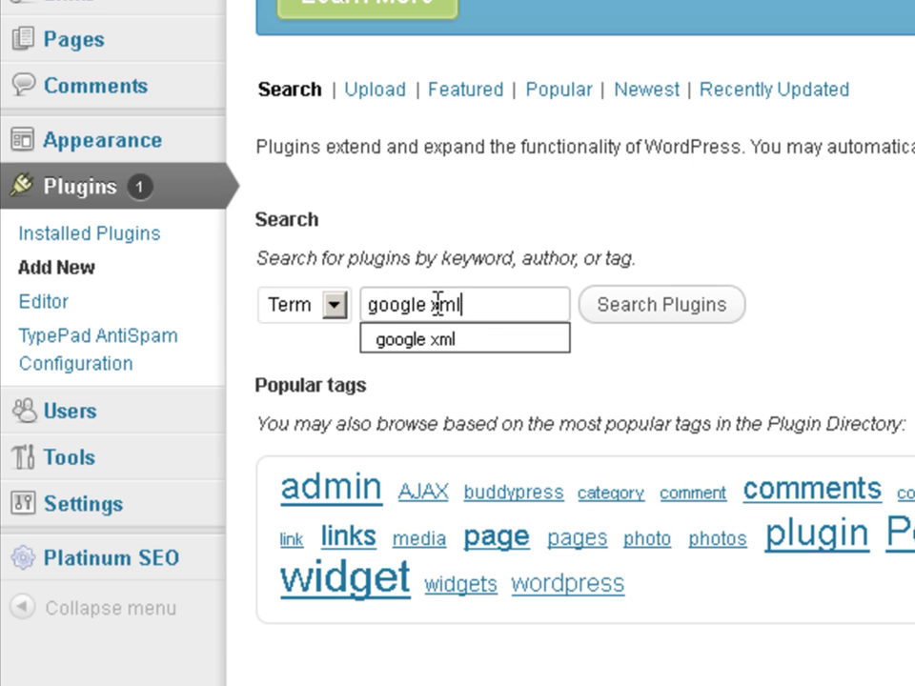
pyautogui.click(655, 315)
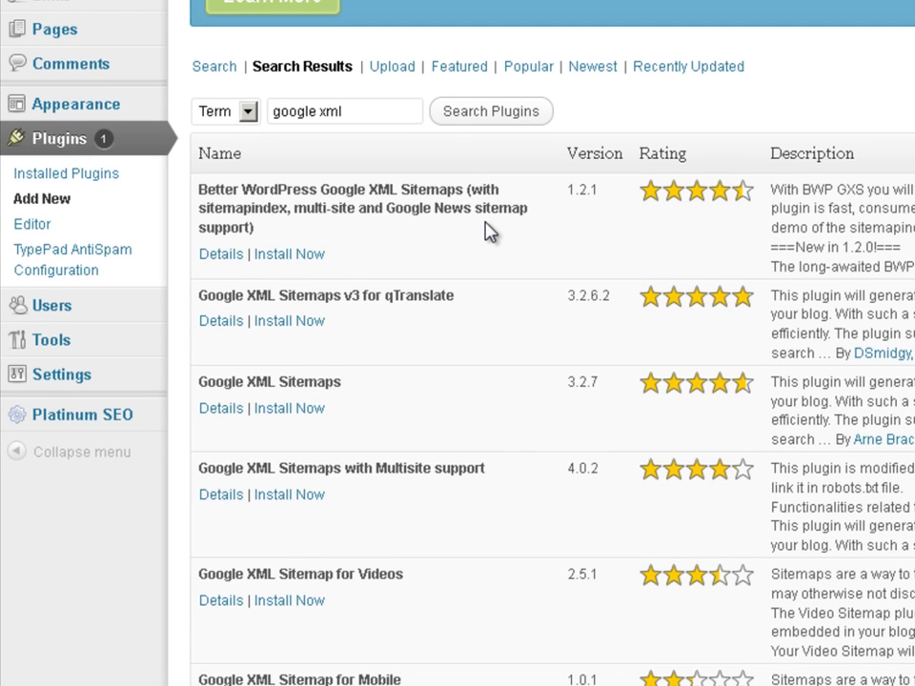
# Install the Google XML Sitemaps 3.2.7 plugin, confirm the install, and activate it
pyautogui.click(283, 410)
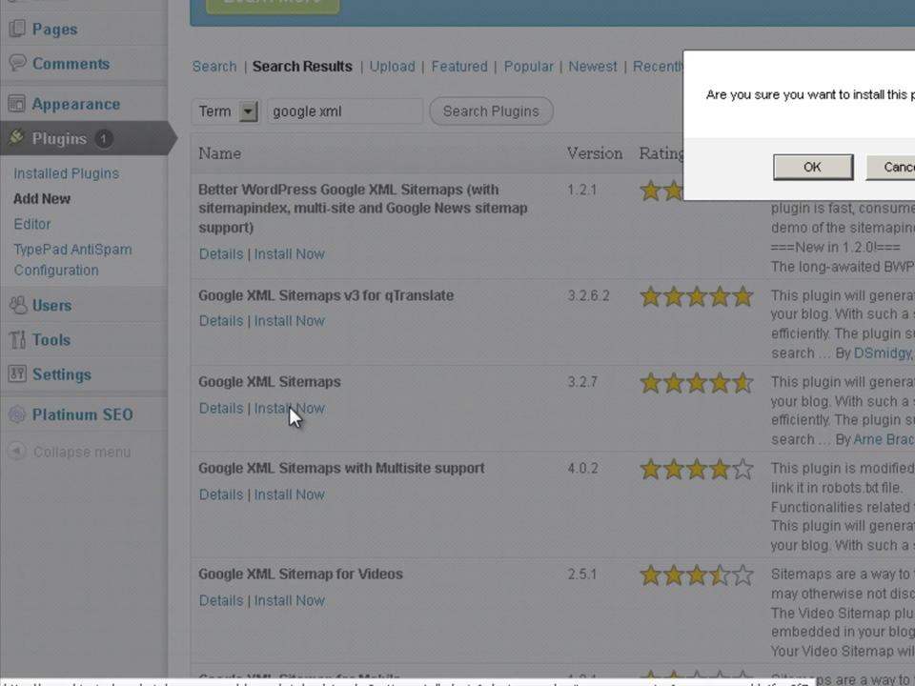
pyautogui.click(815, 168)
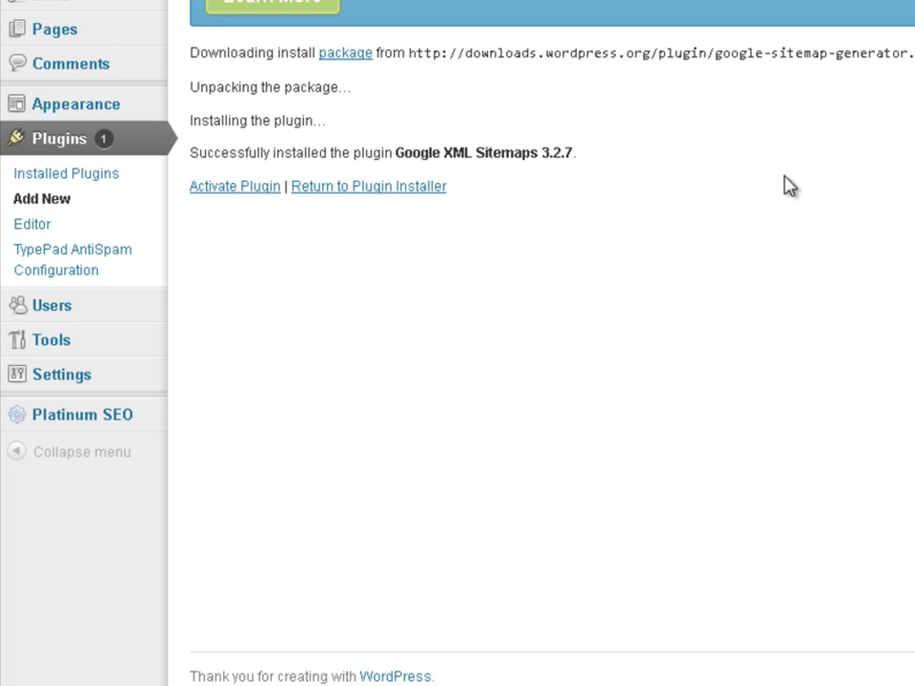
pyautogui.click(245, 189)
pyautogui.click(245, 189)
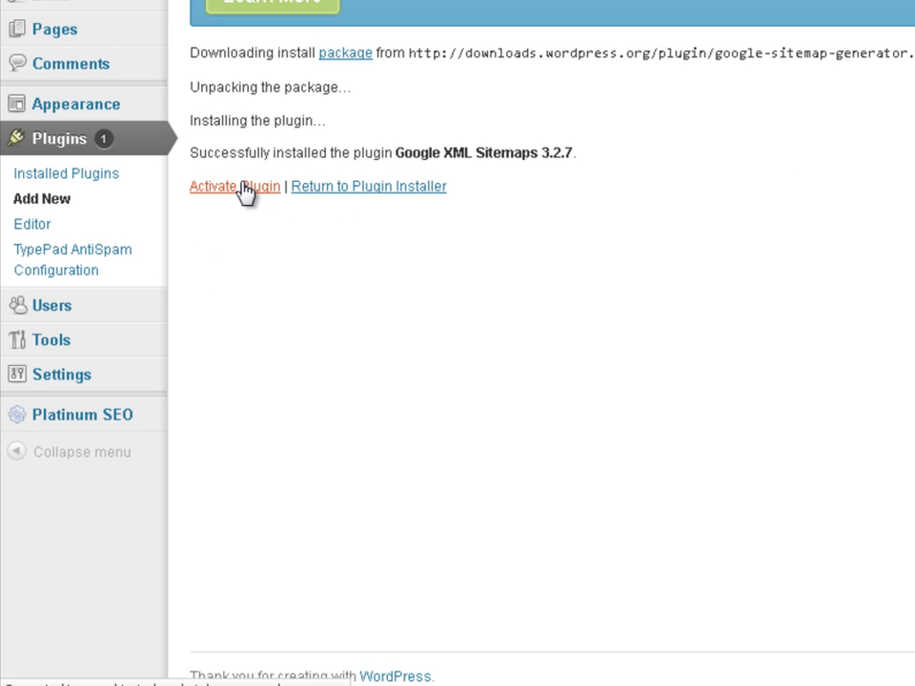
pyautogui.moveTo(57, 381)
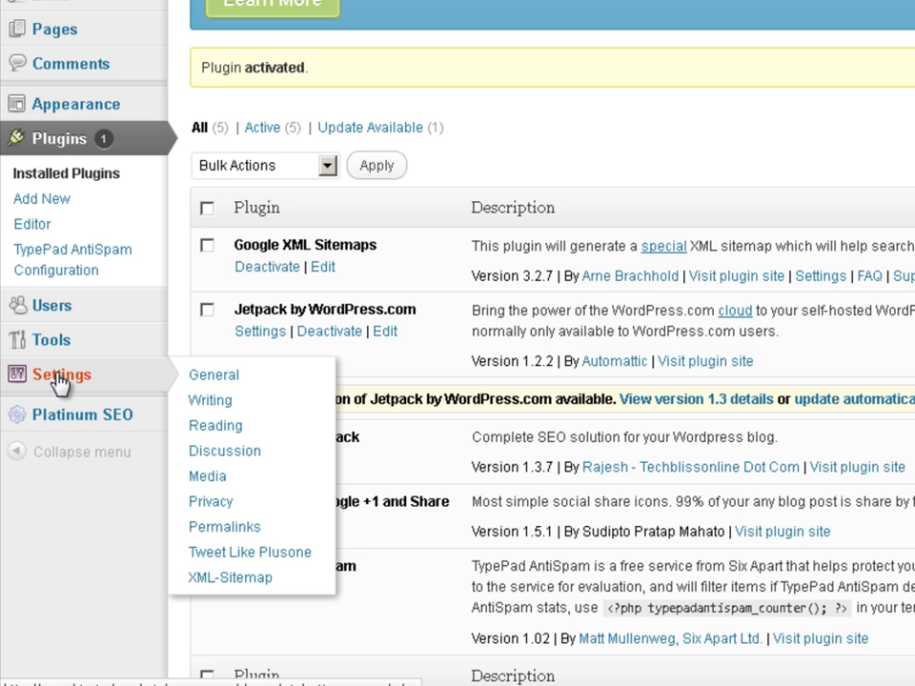
# Open Settings > XML-Sitemap to see the last sitemap build status
pyautogui.click(221, 578)
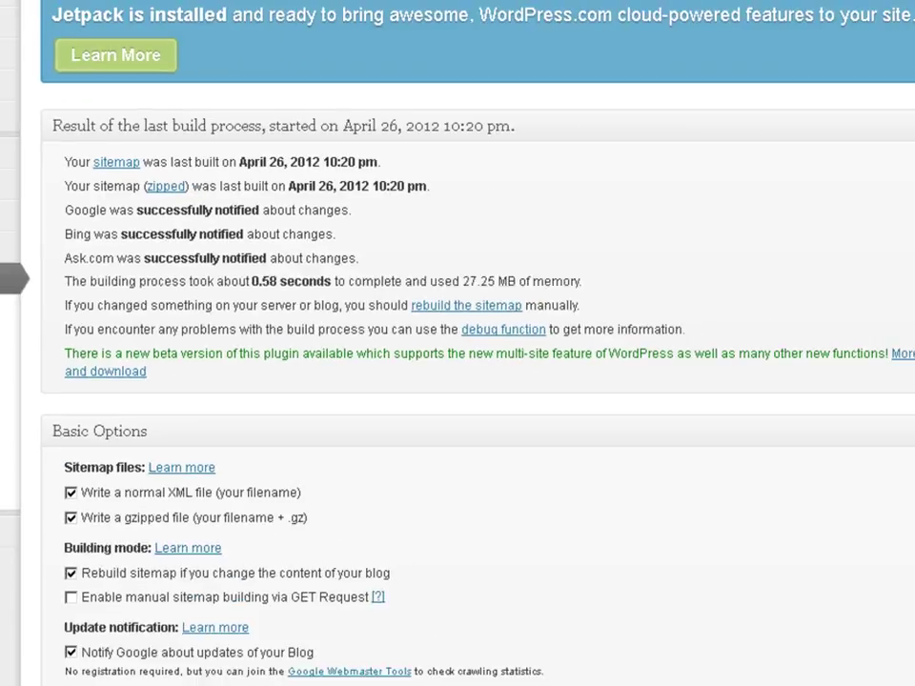
# Save the XML-Sitemap settings unchanged with Update options at the page bottom
pyautogui.scroll(-5, 457, 343)
pyautogui.scroll(-10, 457, 343)
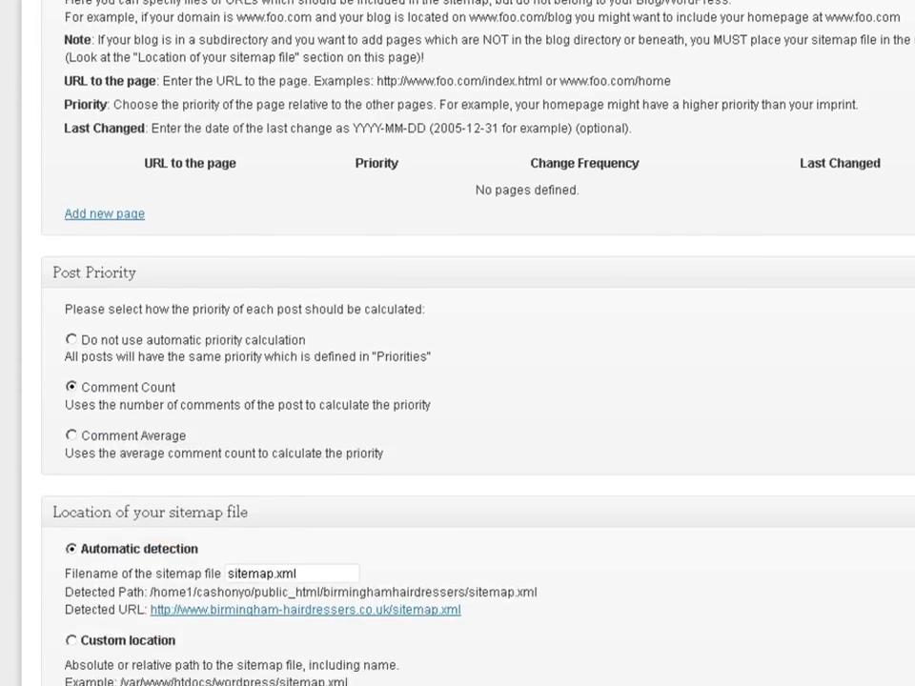
pyautogui.scroll(-12, 457, 343)
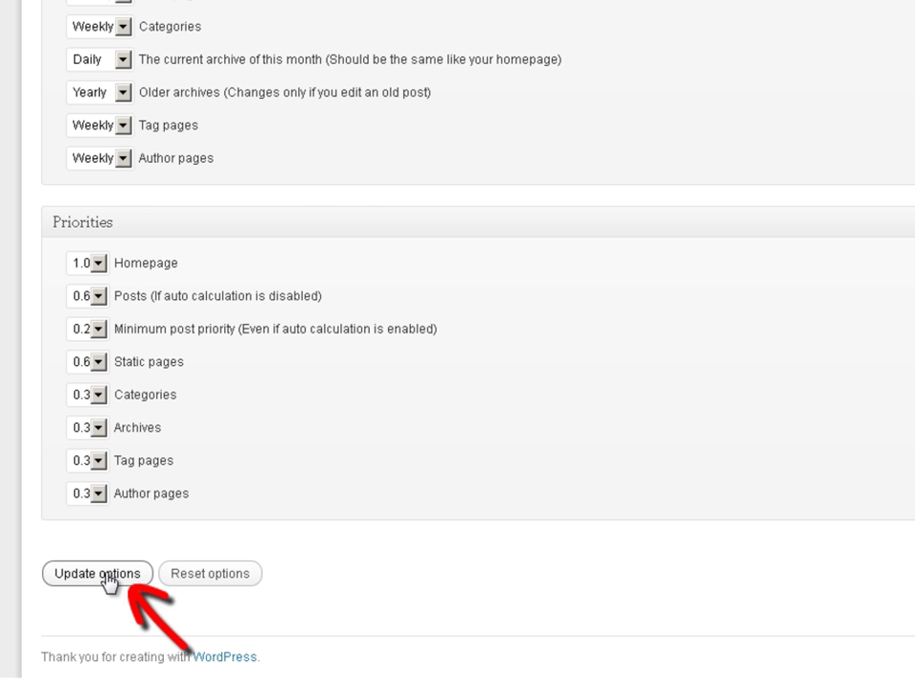
pyautogui.click(108, 576)
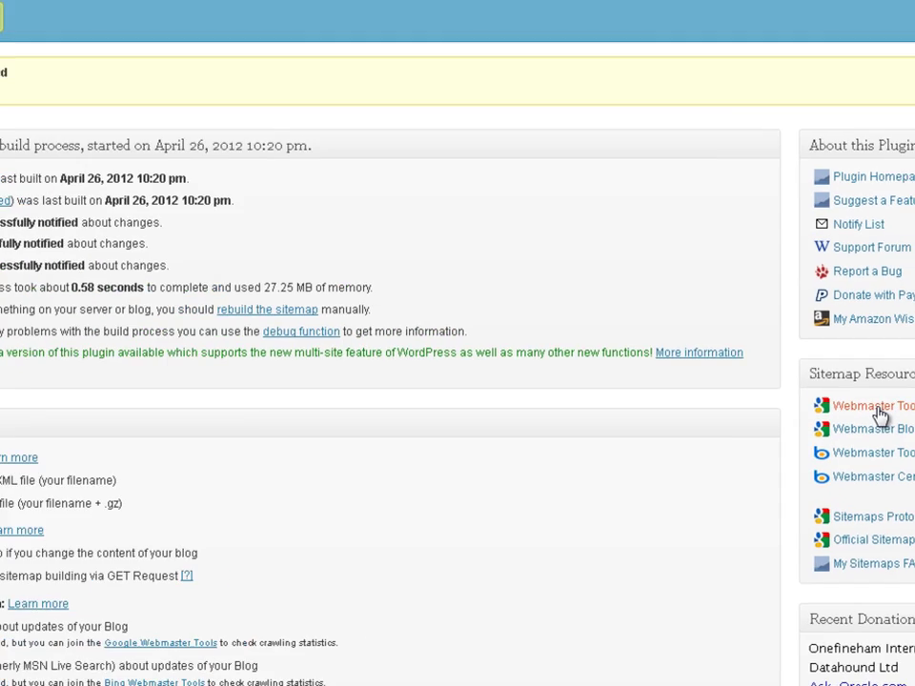
# Sign in to Google Webmaster Tools with the account e-mail and password, letting Firefox remember it
pyautogui.click(637, 327)
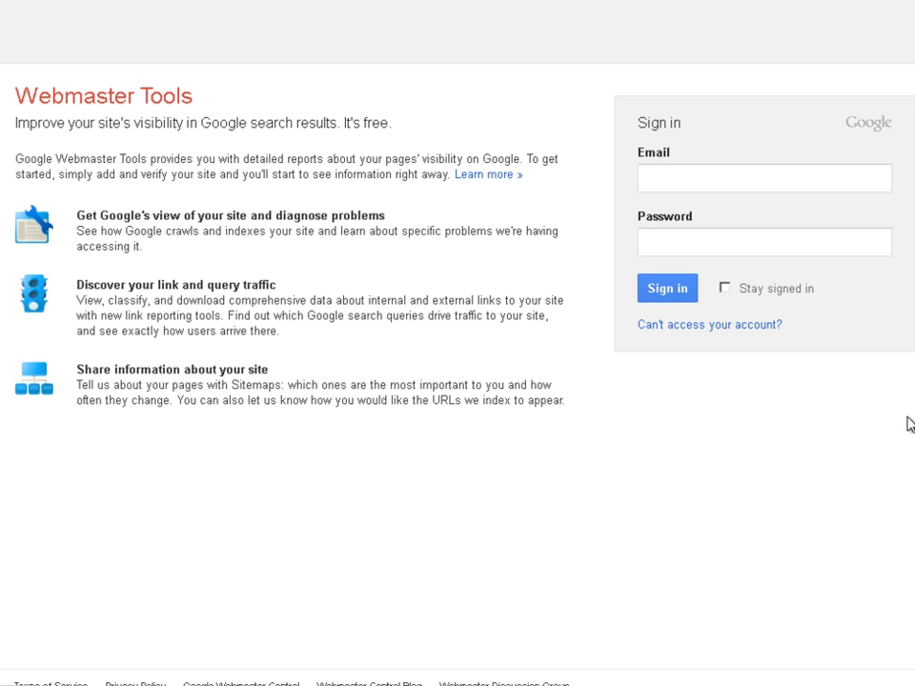
pyautogui.press('Tab')
pyautogui.write('********')
pyautogui.click(660, 288)
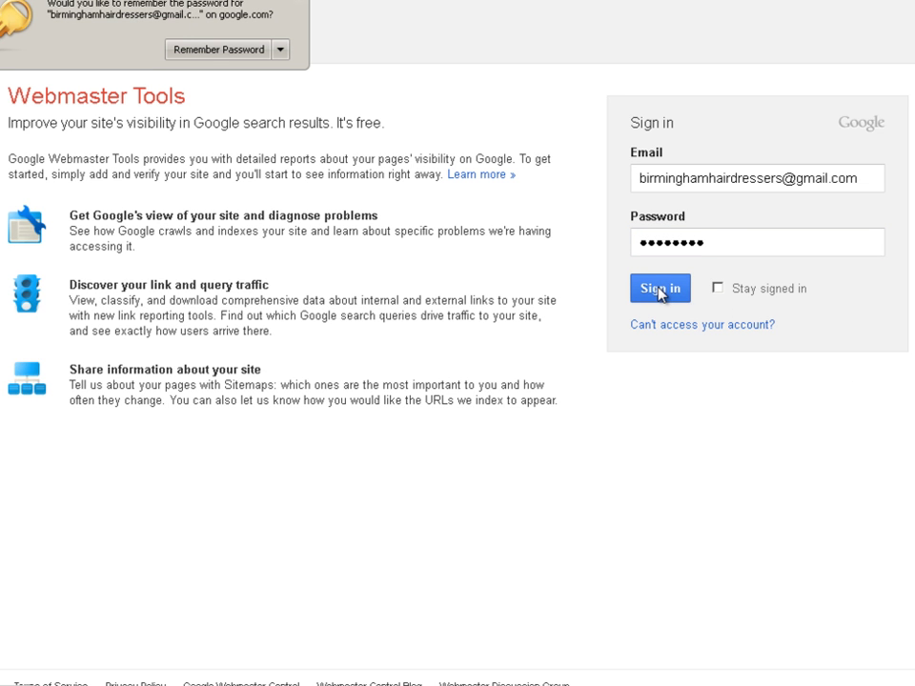
pyautogui.click(217, 48)
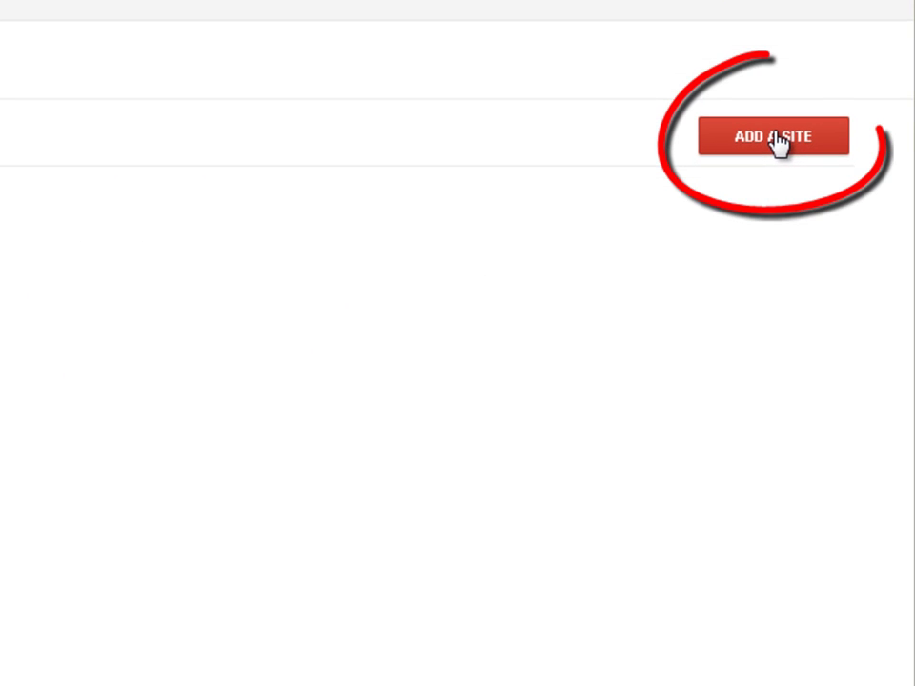
pyautogui.click(776, 141)
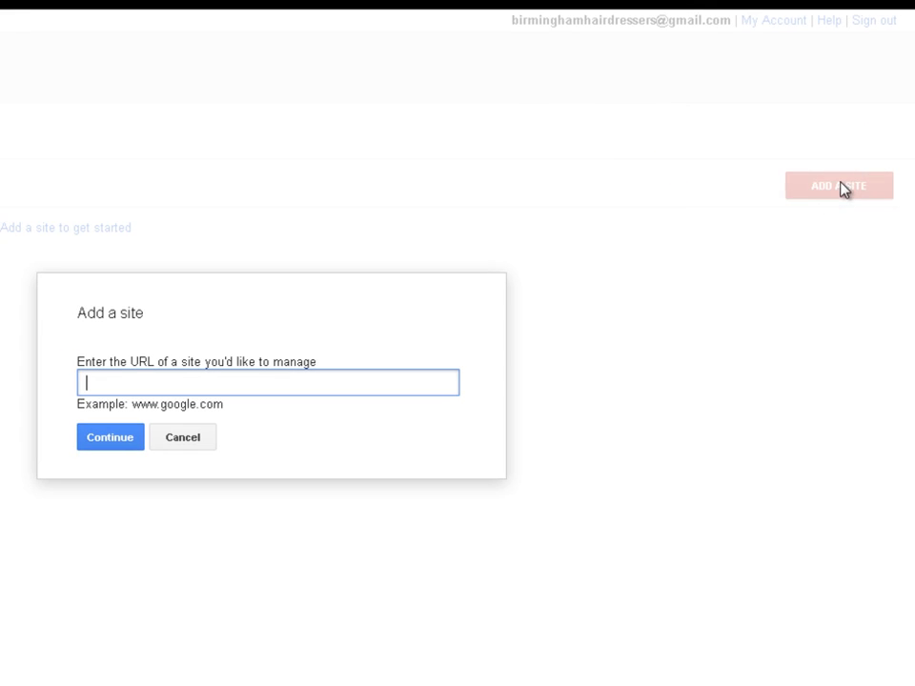
pyautogui.write('http:')
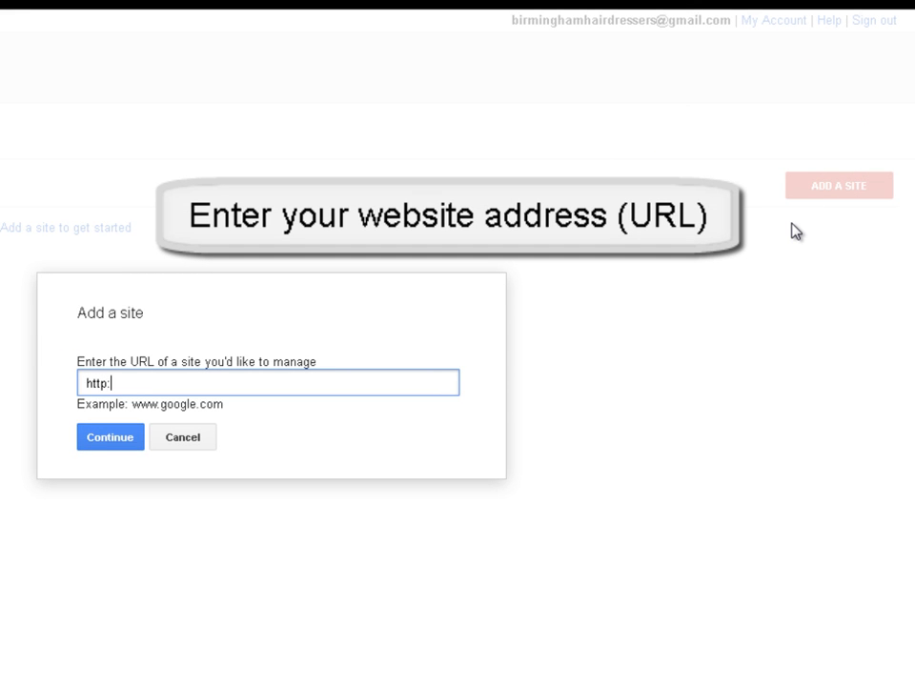
pyautogui.write('//www.birmingham')
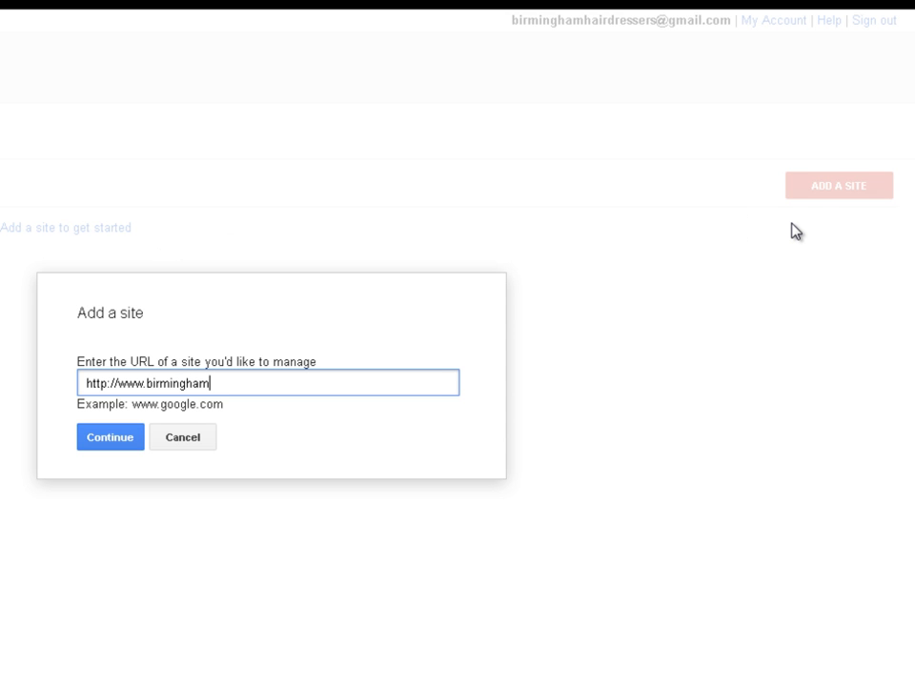
pyautogui.write('-hairdressers.co.uk')
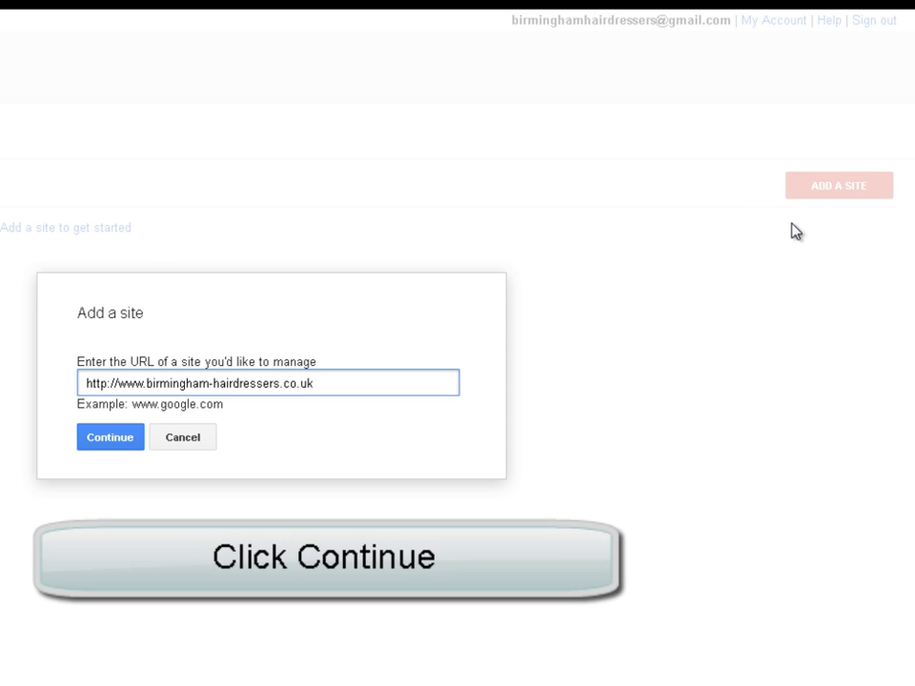
pyautogui.click(115, 440)
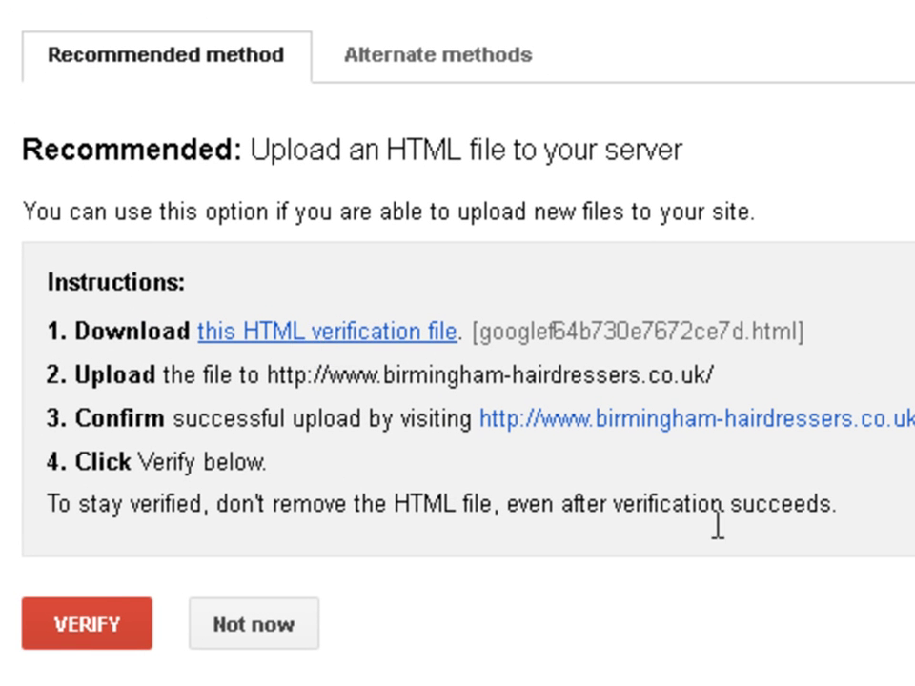
# Download and save the verification file googlef64b730e7672ce7d.html
pyautogui.click(324, 332)
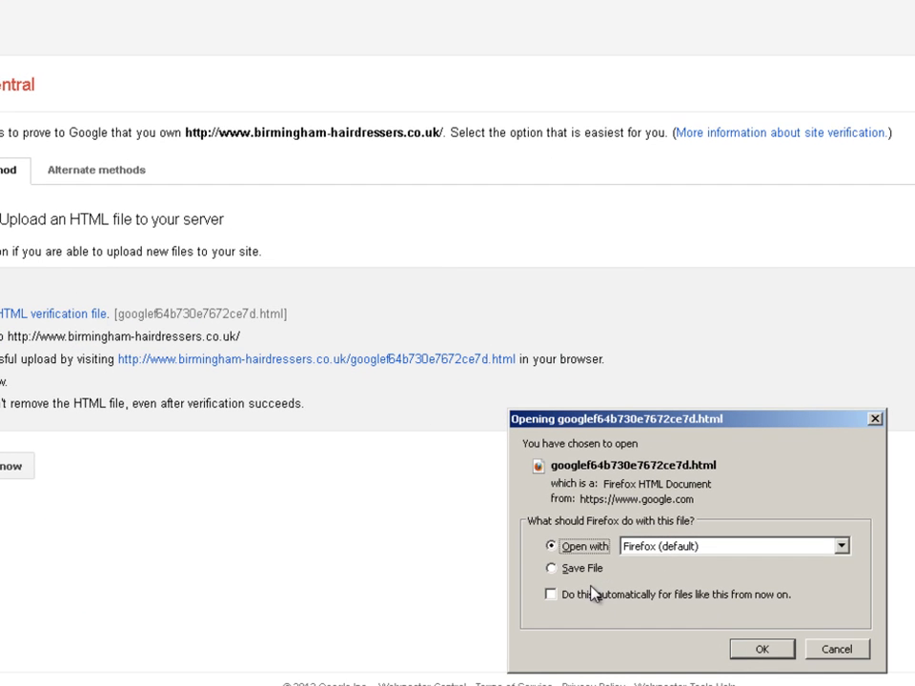
pyautogui.click(552, 569)
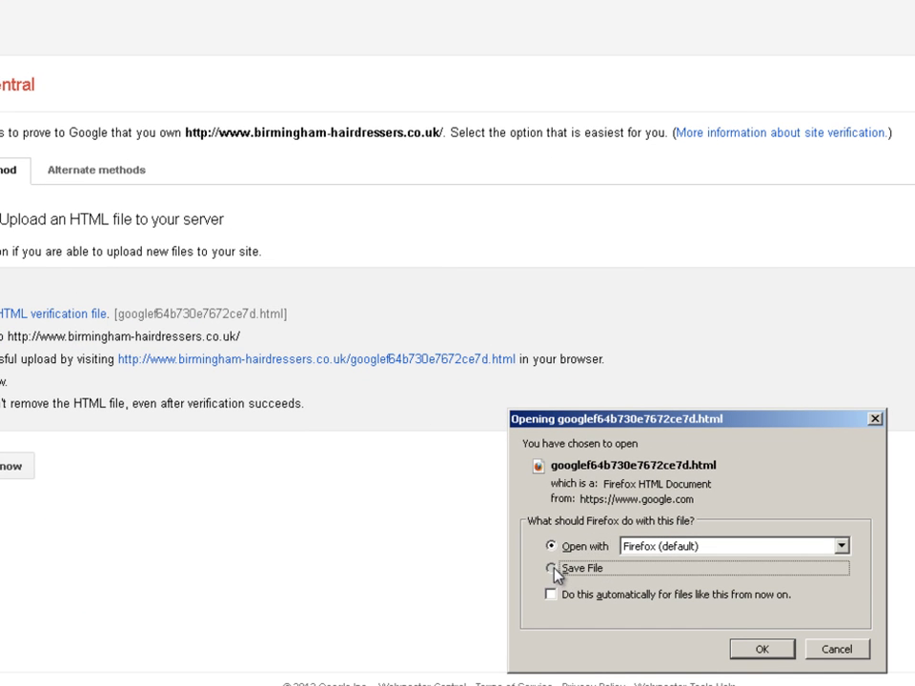
pyautogui.click(759, 649)
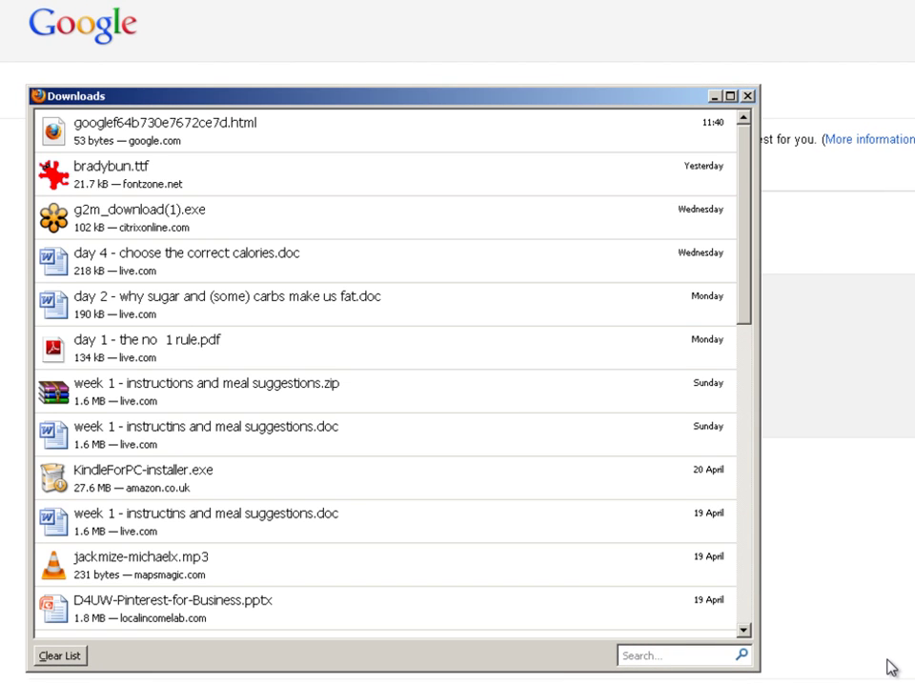
# Open the folder containing the downloaded googlef64b730e7672ce7d.html file
pyautogui.click(133, 143)
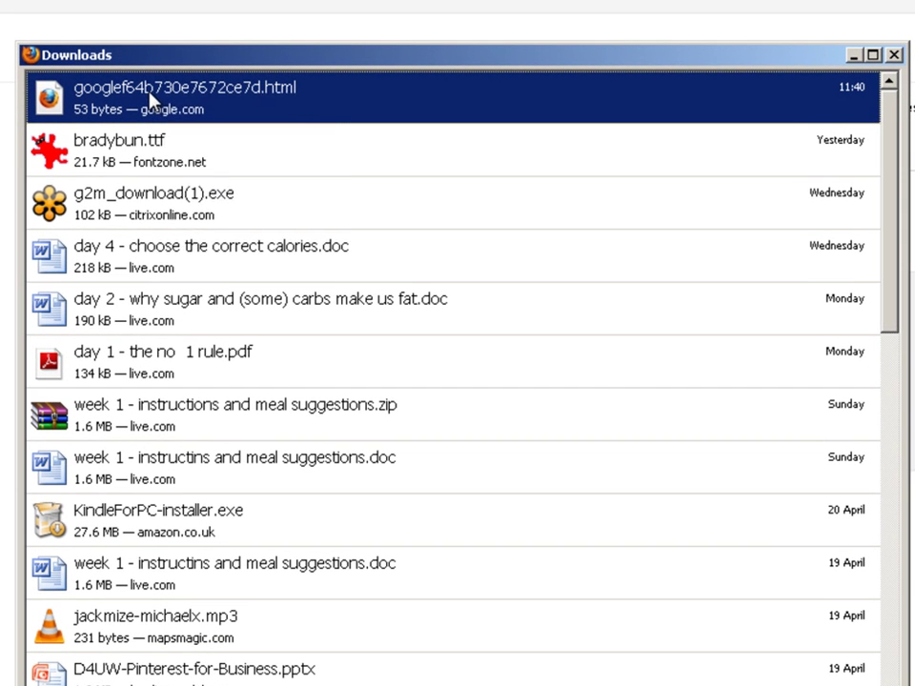
pyautogui.rightClick(150, 99)
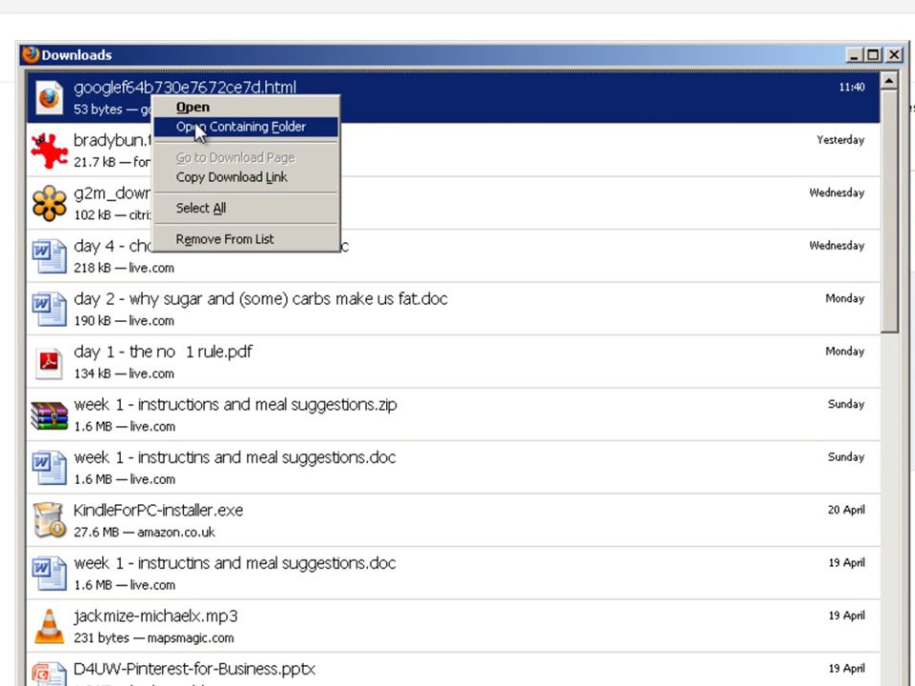
pyautogui.click(196, 129)
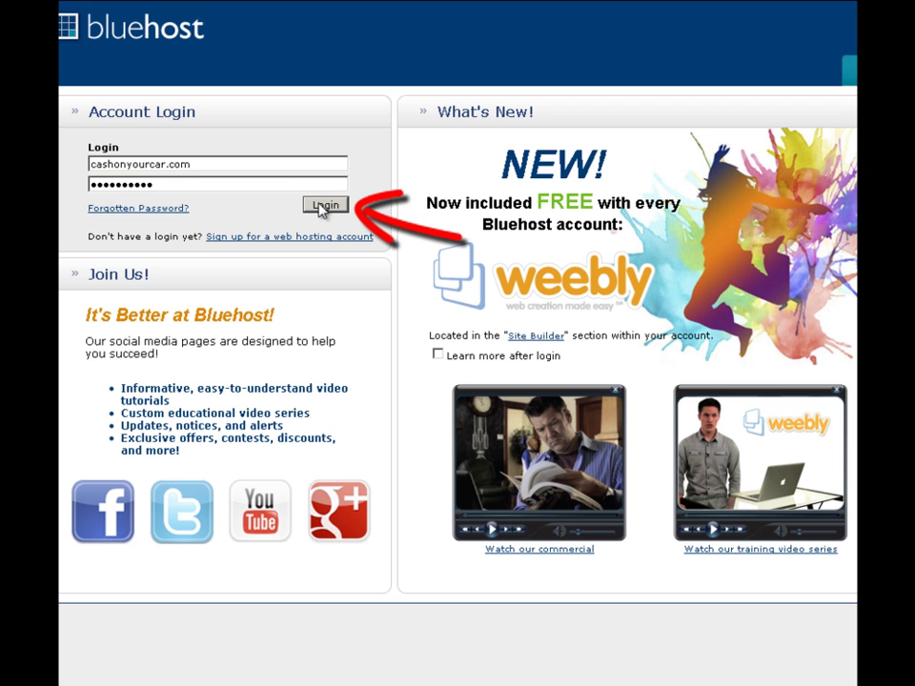
# Log in to Bluehost and open cPanel File Manager at the home directory
pyautogui.click(324, 206)
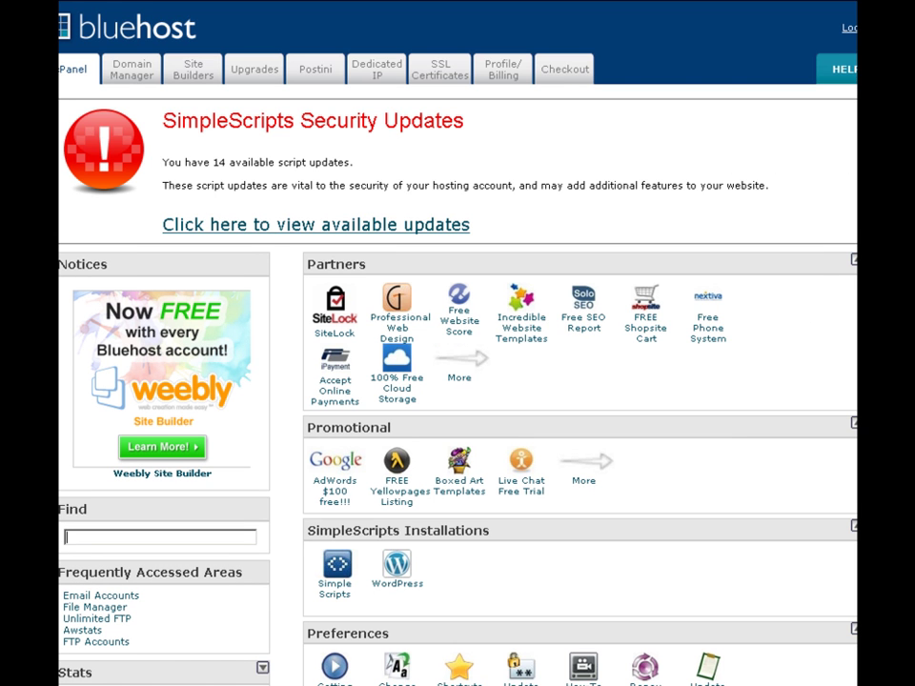
pyautogui.scroll(-8, 457, 381)
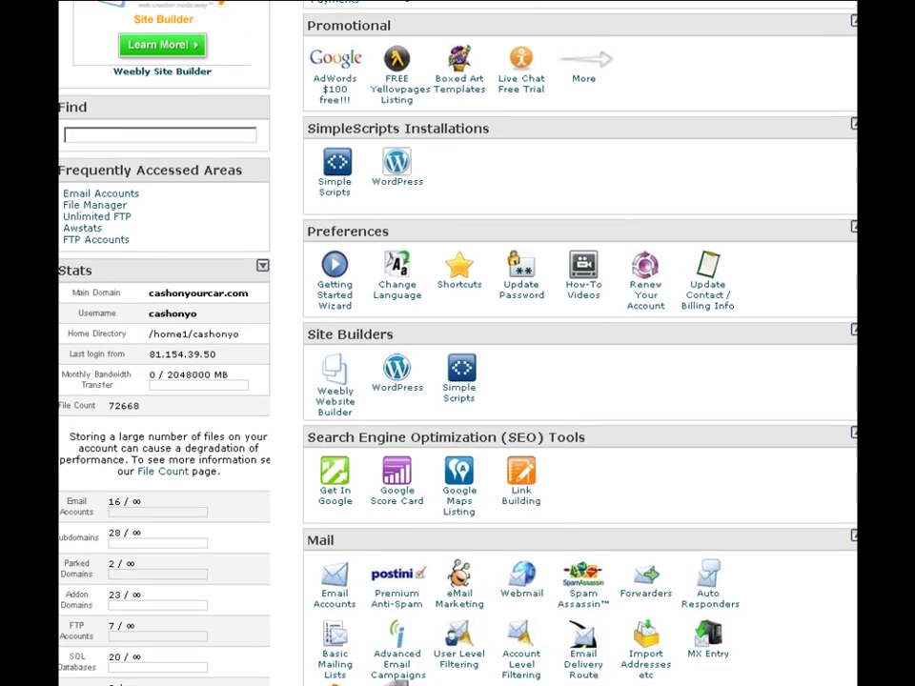
pyautogui.scroll(-3, 457, 381)
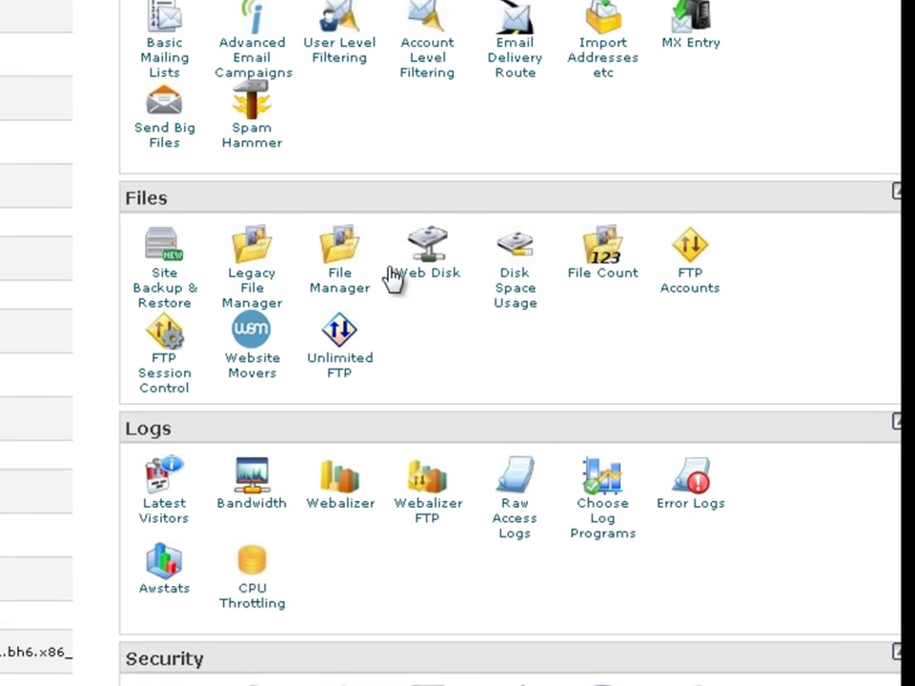
pyautogui.click(301, 284)
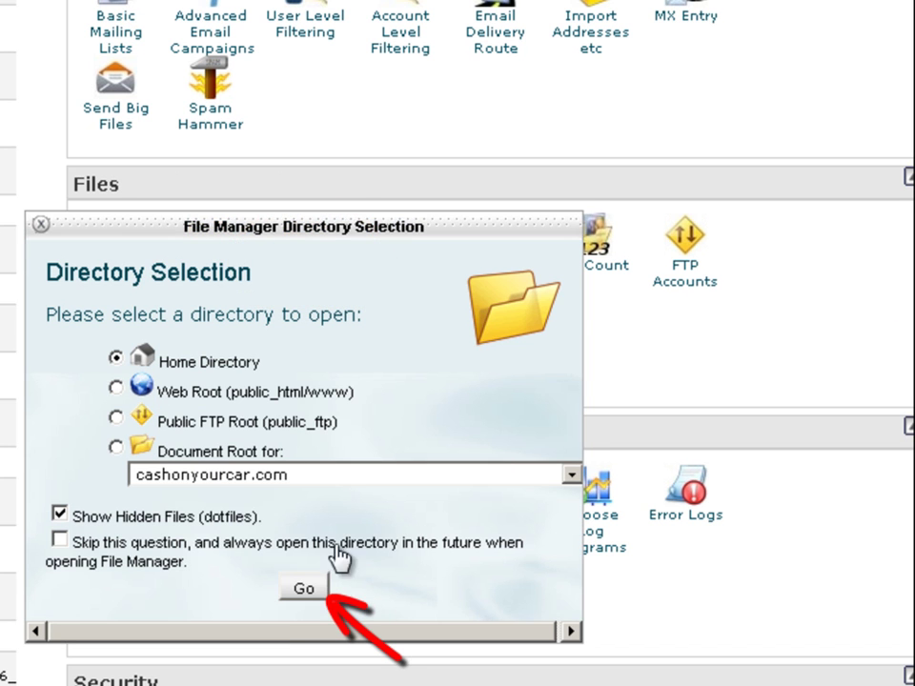
pyautogui.click(306, 588)
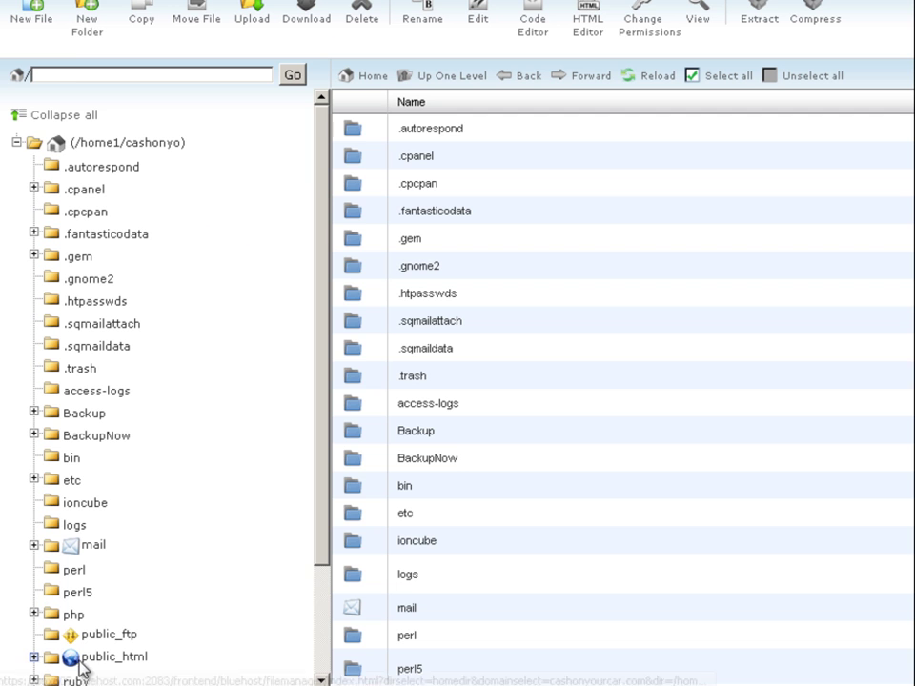
# Expand public_html and open the birminghamhairdressers folder
pyautogui.moveTo(324, 283); pyautogui.dragTo(333, 408)
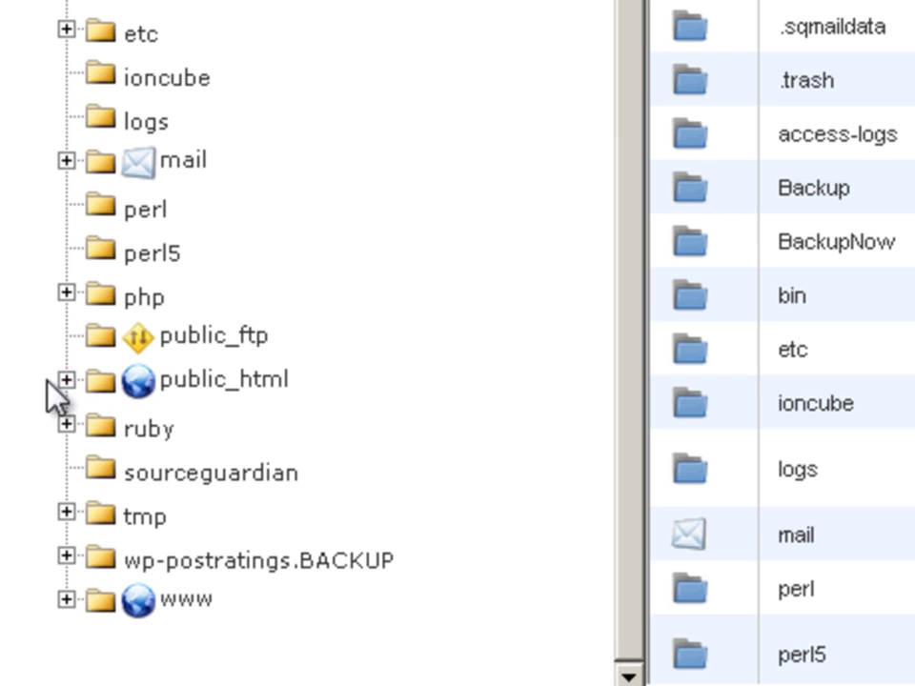
pyautogui.click(66, 381)
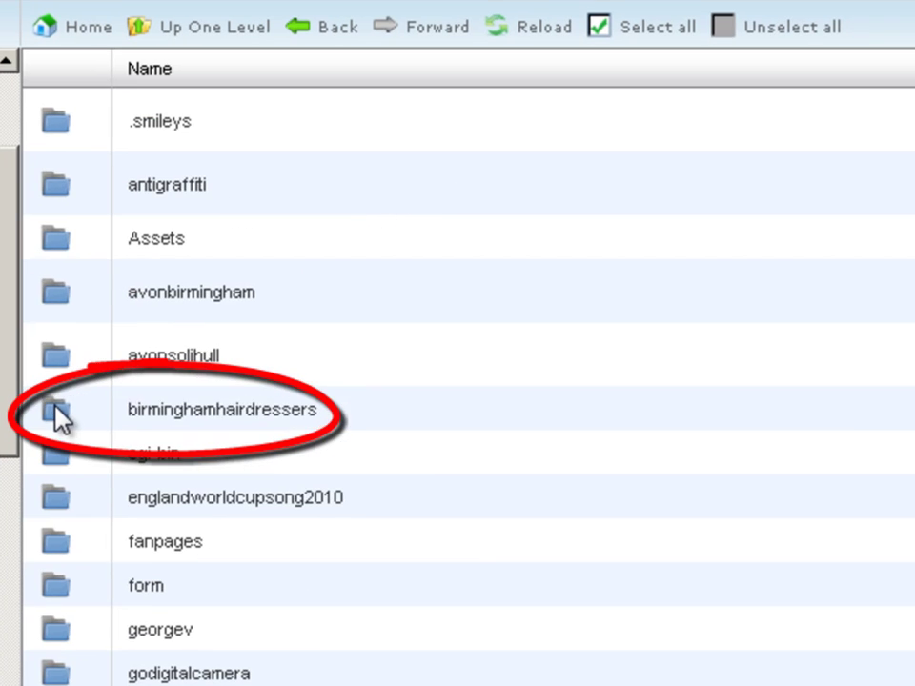
pyautogui.click(353, 338)
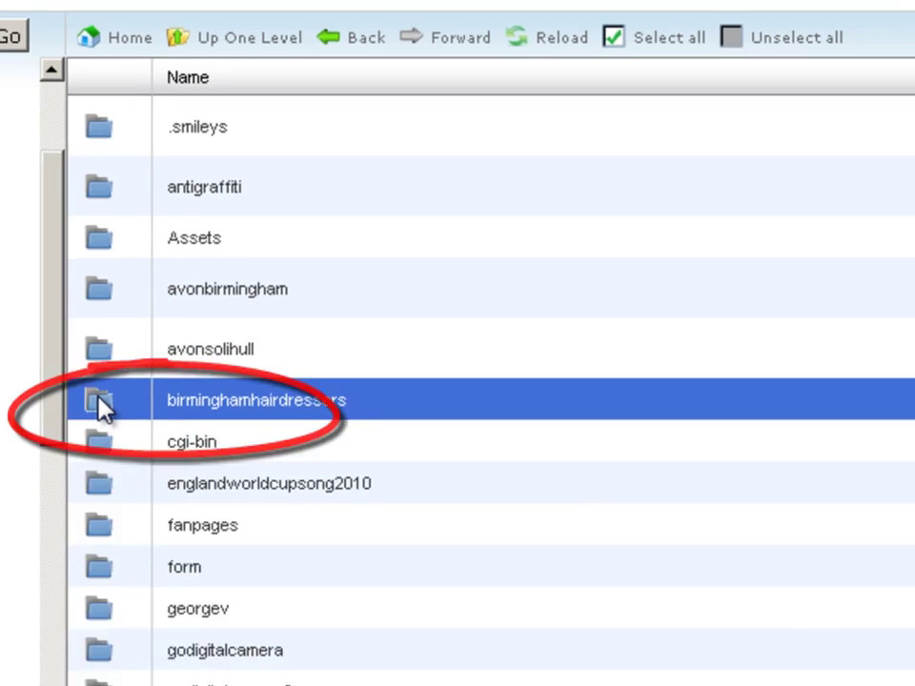
pyautogui.doubleClick(59, 417)
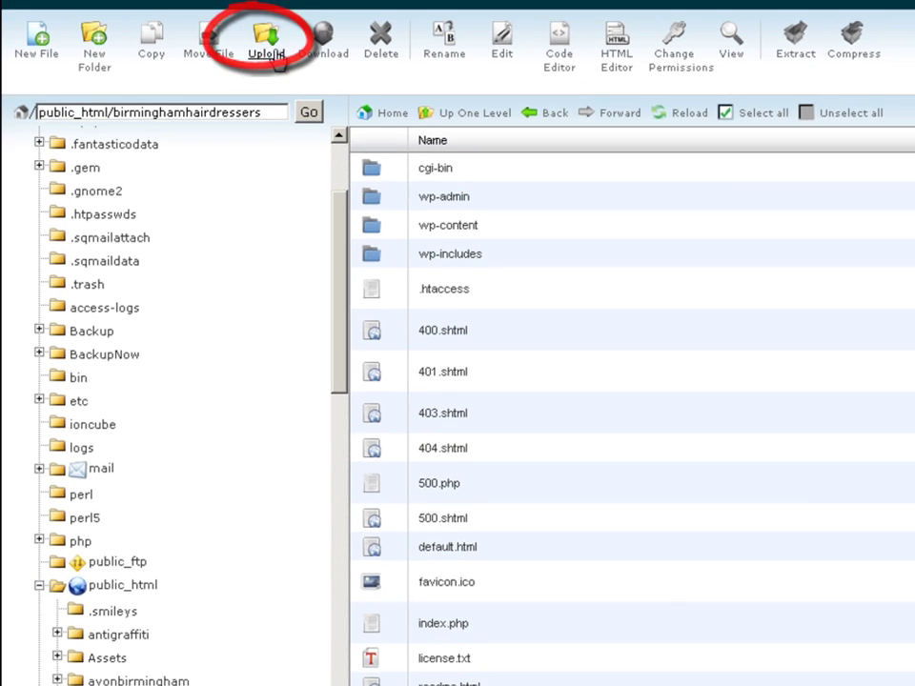
# Upload googlef64b730e7672ce7d.html from the Downloads folder into birminghamhairdressers
pyautogui.click(262, 45)
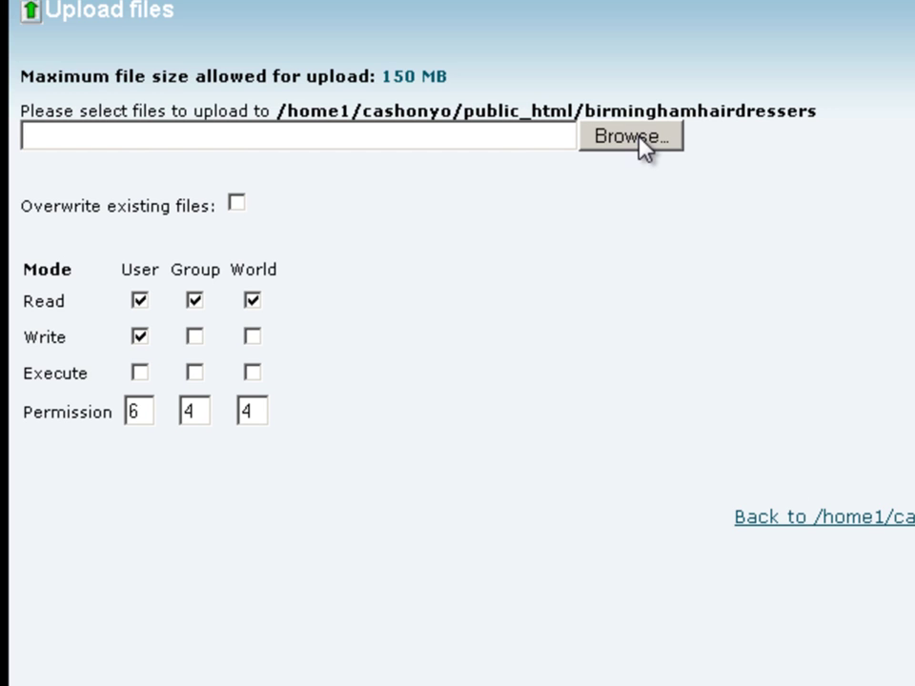
pyautogui.click(639, 145)
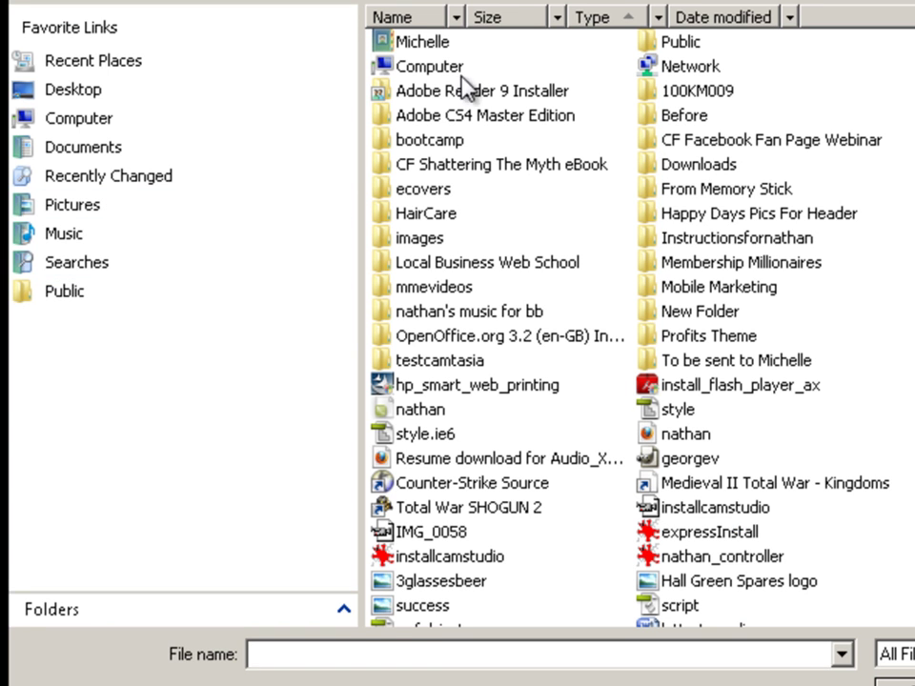
pyautogui.doubleClick(422, 42)
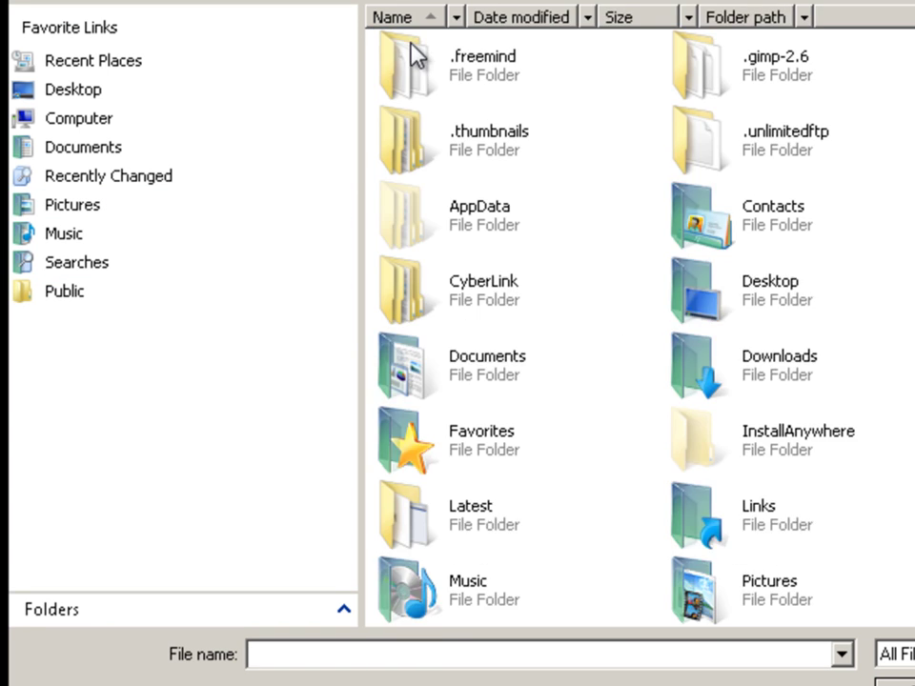
pyautogui.doubleClick(799, 368)
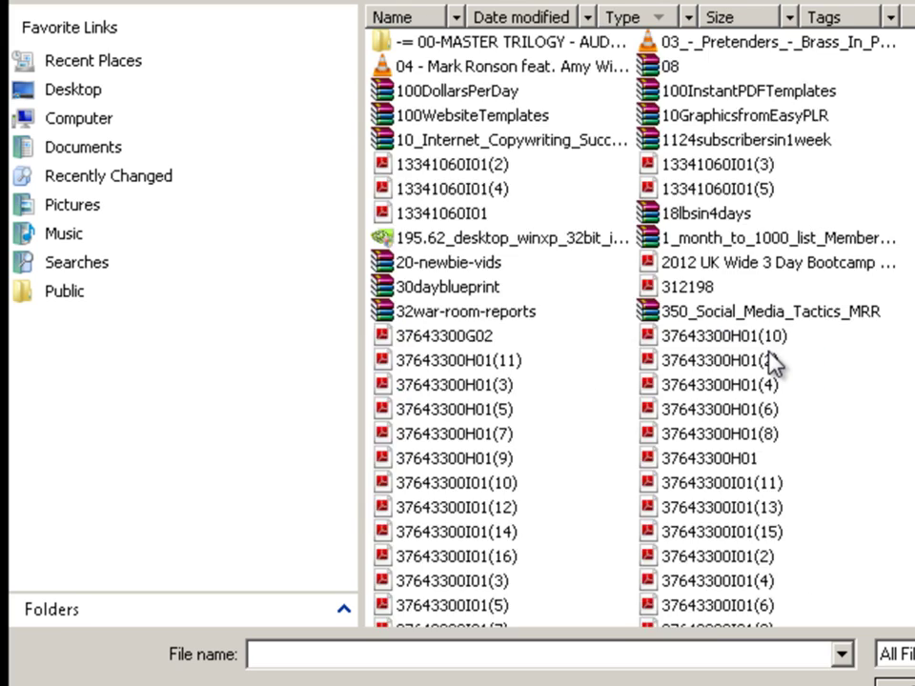
pyautogui.scroll(-10, 769, 350)
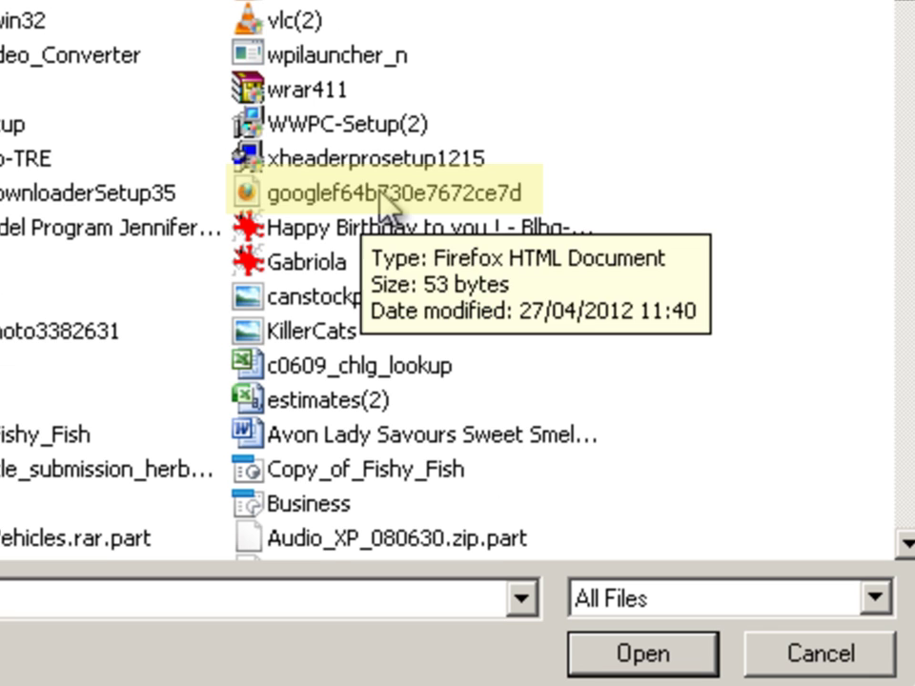
pyautogui.click(385, 202)
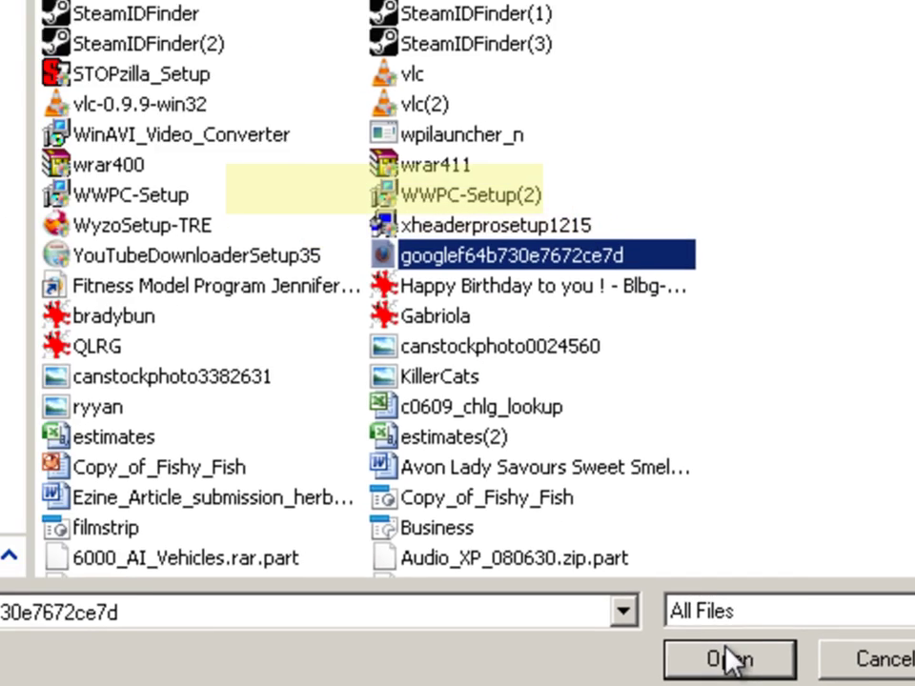
pyautogui.click(641, 654)
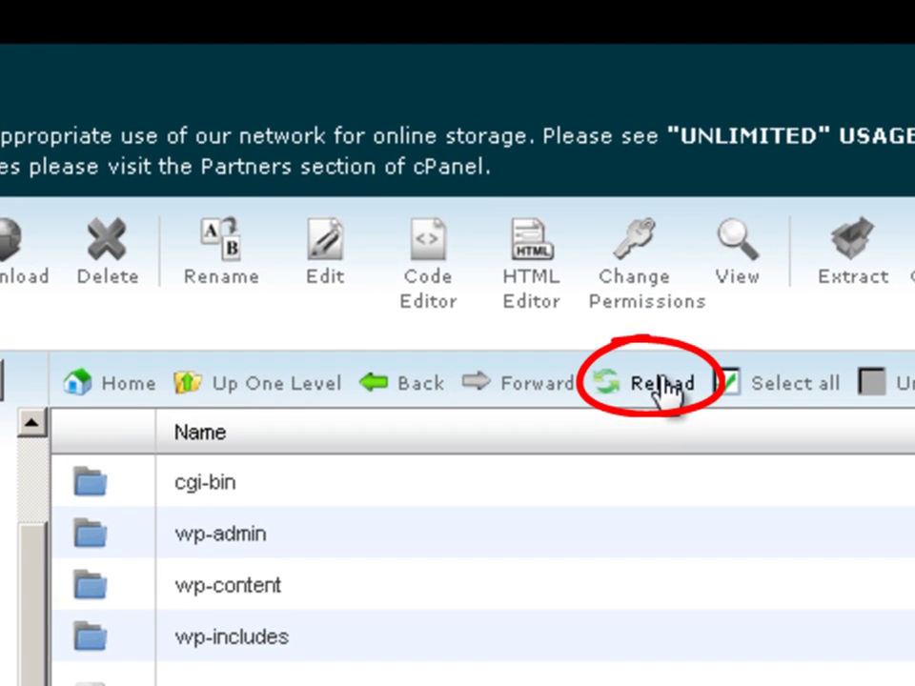
# Refresh File Manager to confirm googlef64b730e7672ce7d.html is listed, then return to Google's verification page
pyautogui.click(662, 391)
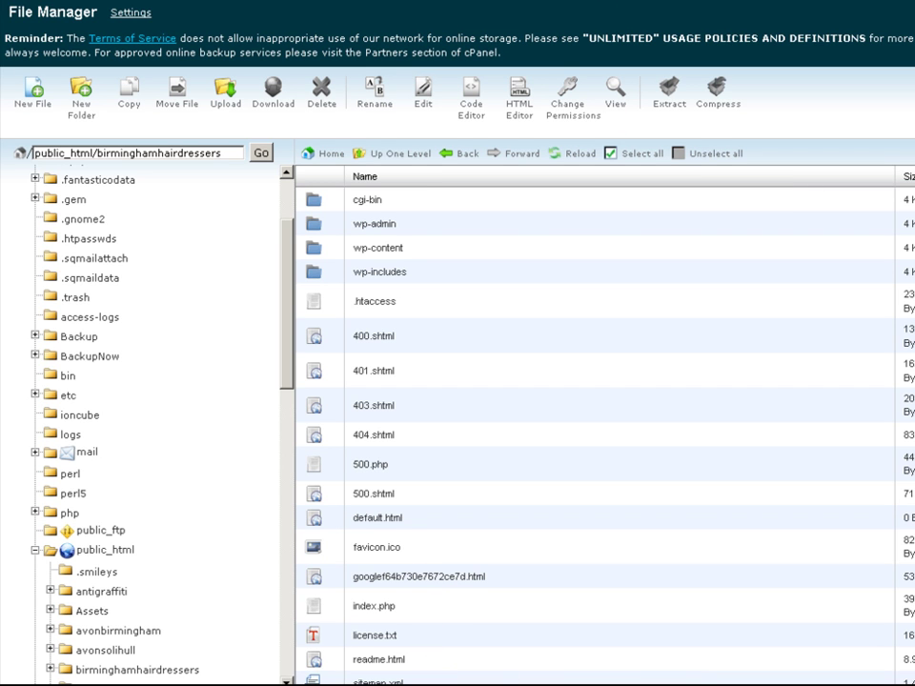
pyautogui.click(81, 1)
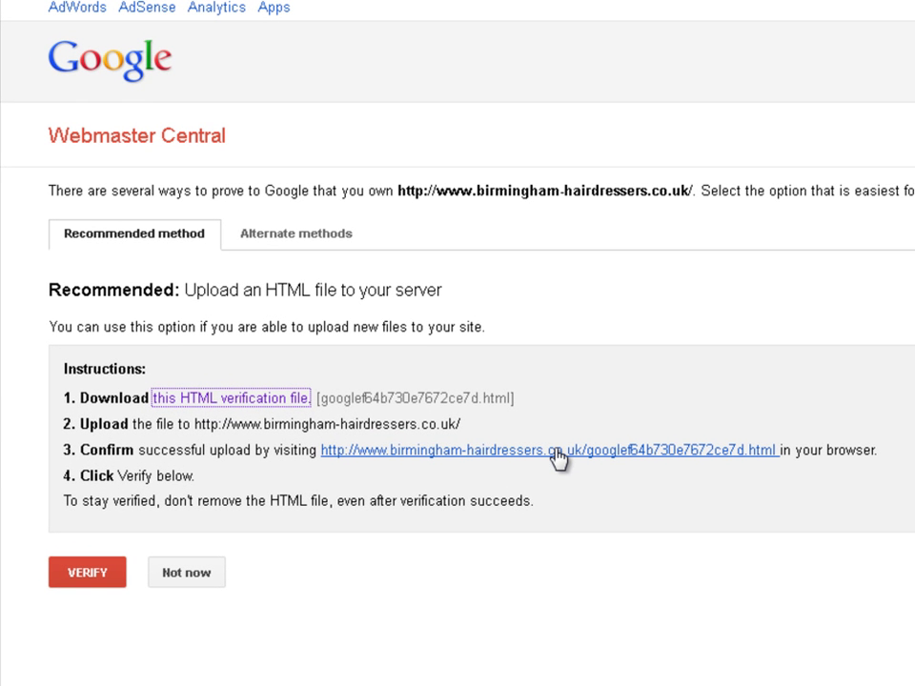
pyautogui.click(557, 451)
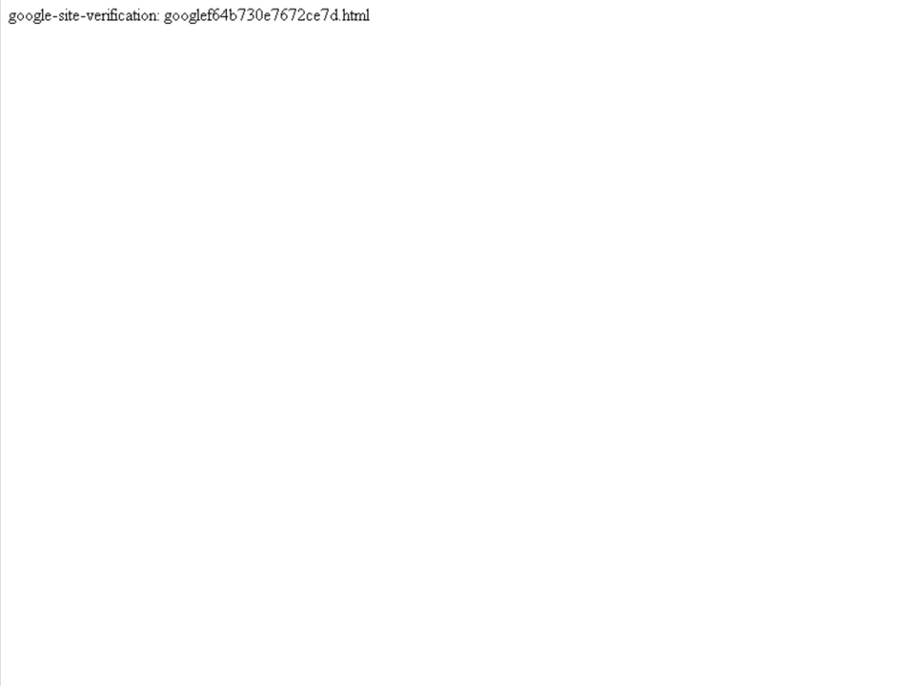
pyautogui.hotkey('alt', 'Left')
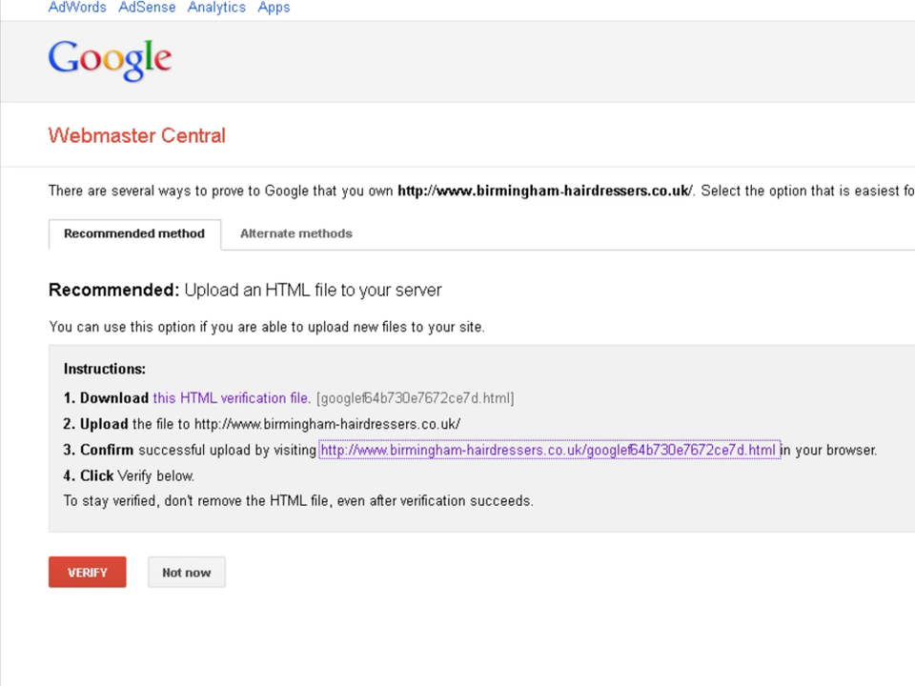
pyautogui.click(106, 574)
pyautogui.click(108, 574)
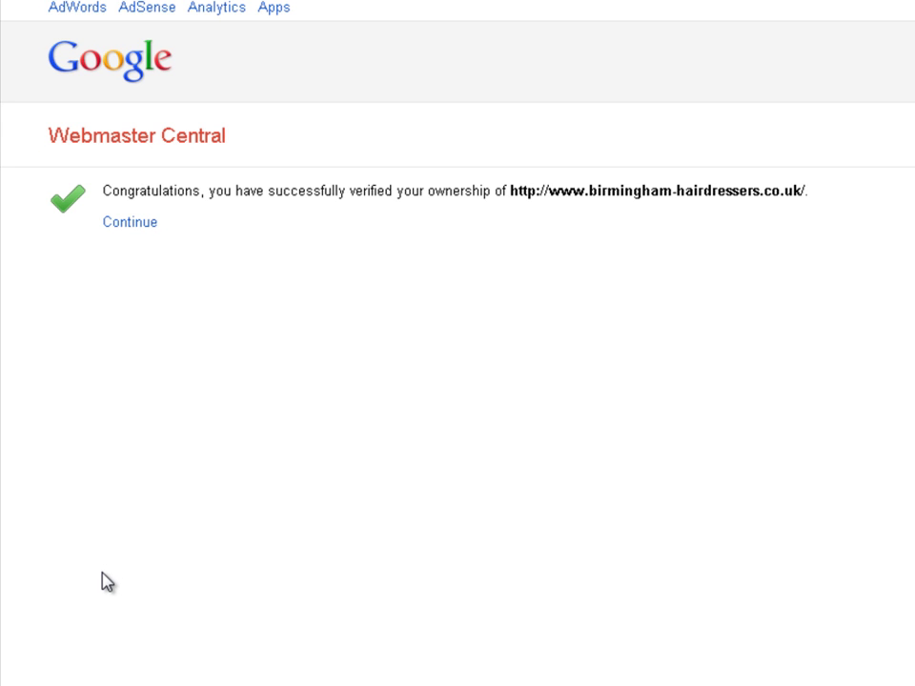
pyautogui.click(129, 223)
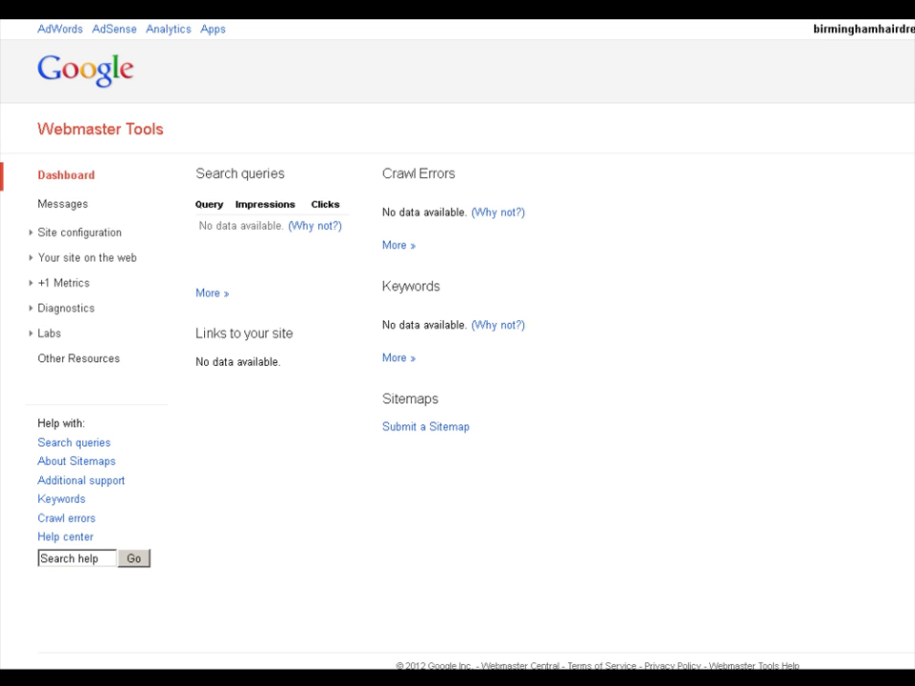
pyautogui.click(52, 235)
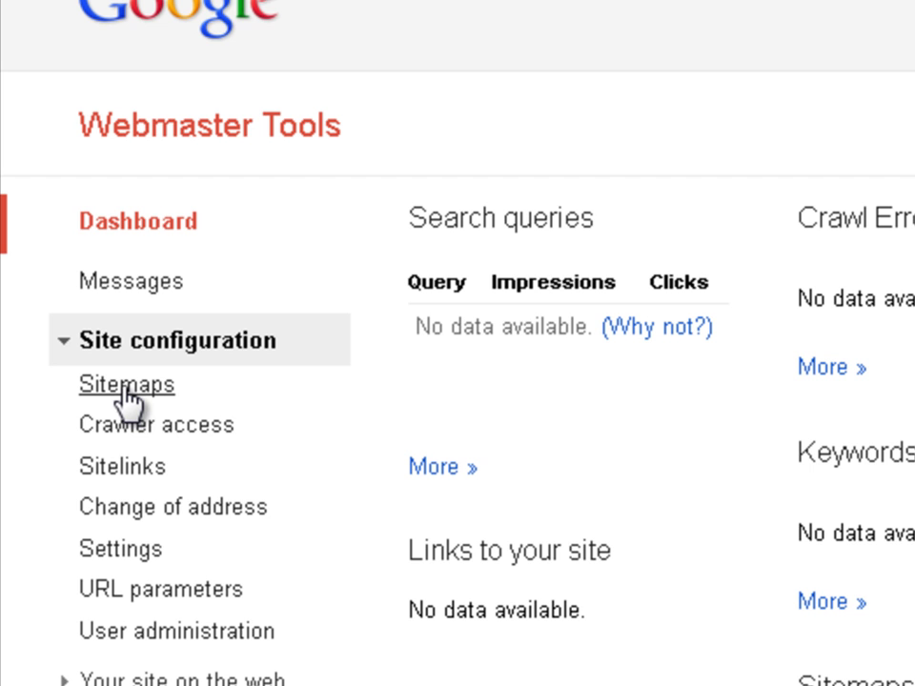
pyautogui.click(127, 396)
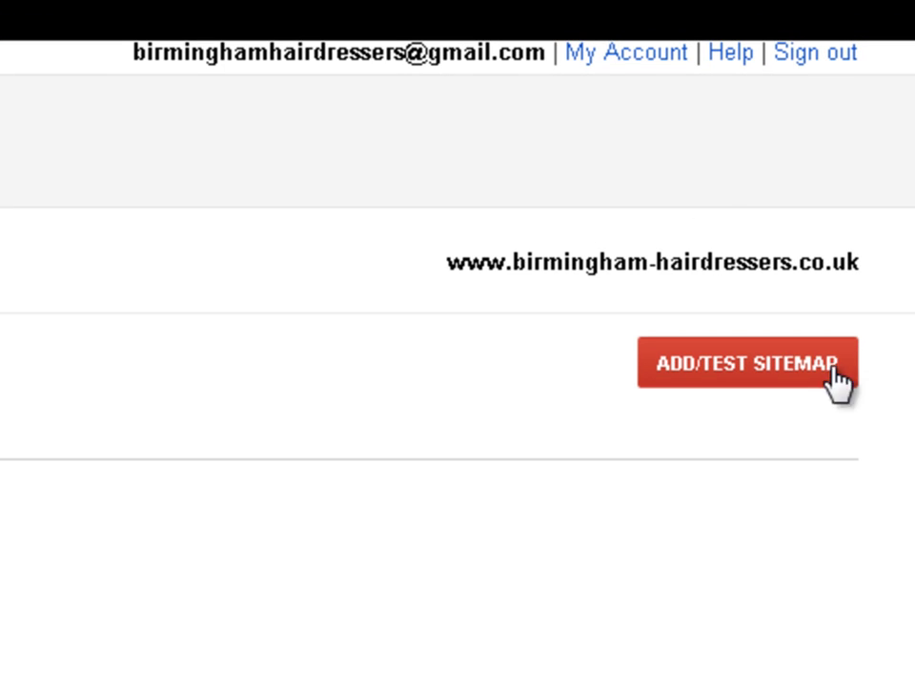
# Open the Add/Test Sitemap dialog and select the sitemap file name sitemap.xml in the XML-Sitemap settings
pyautogui.click(733, 379)
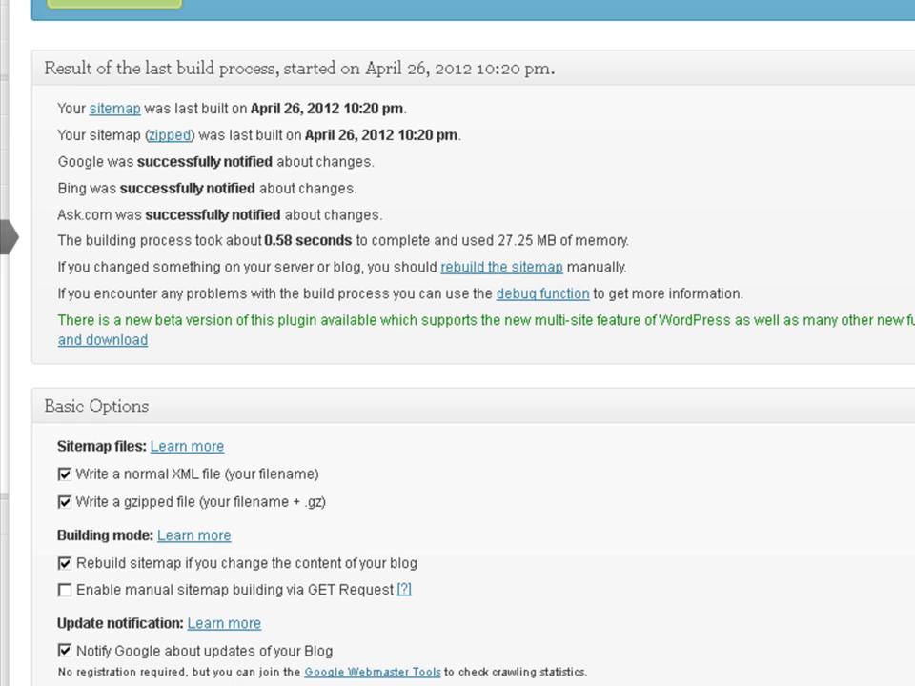
pyautogui.scroll(-11, 457, 343)
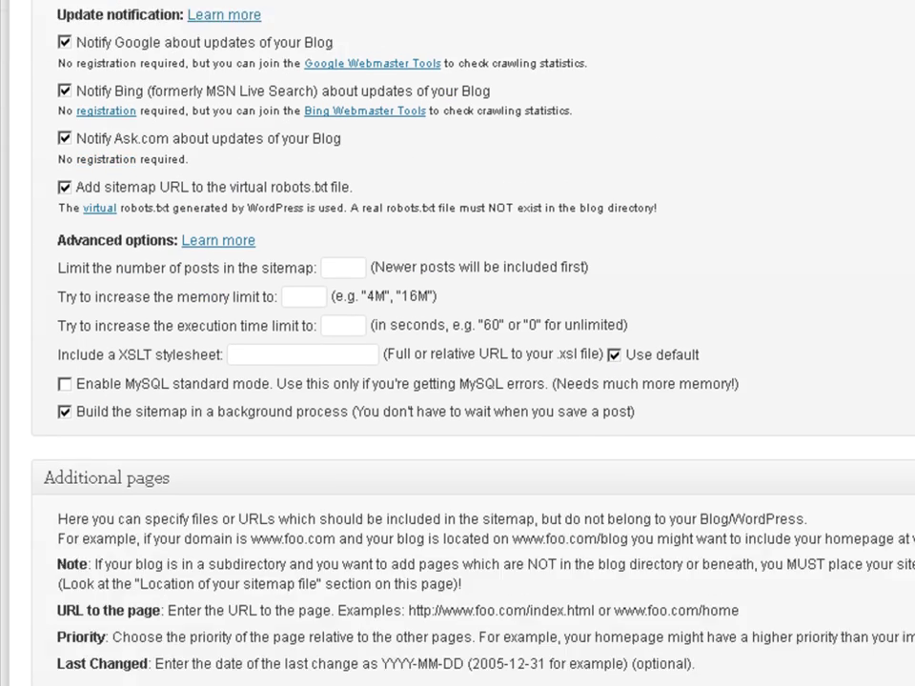
pyautogui.scroll(-8, 457, 343)
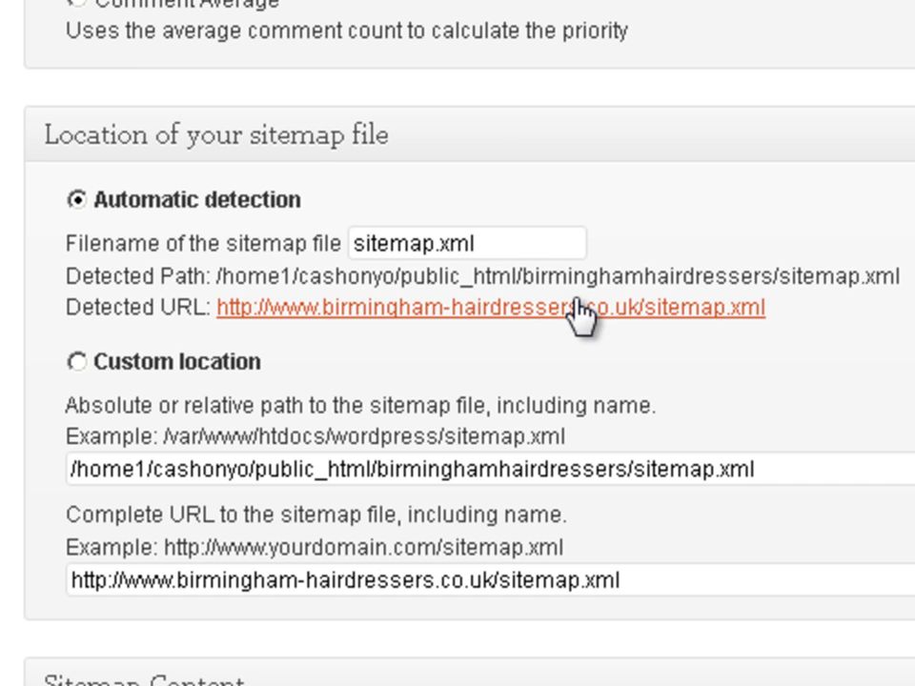
pyautogui.click(496, 243)
pyautogui.moveTo(496, 243); pyautogui.dragTo(280, 230)
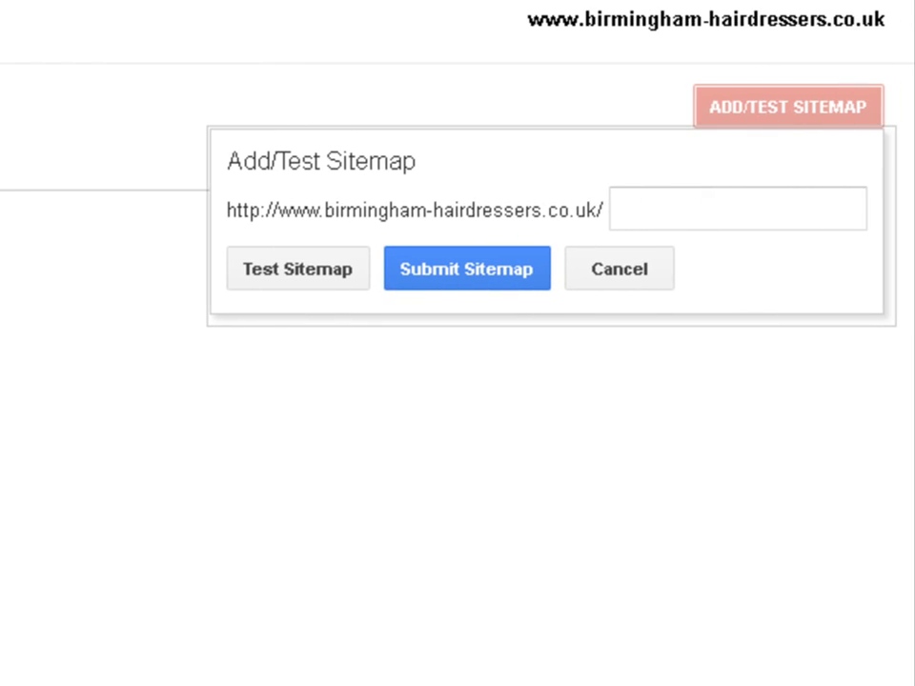
# Enter sitemap.xml as the sitemap path, submit it, and close the confirmation banner
pyautogui.click(624, 209)
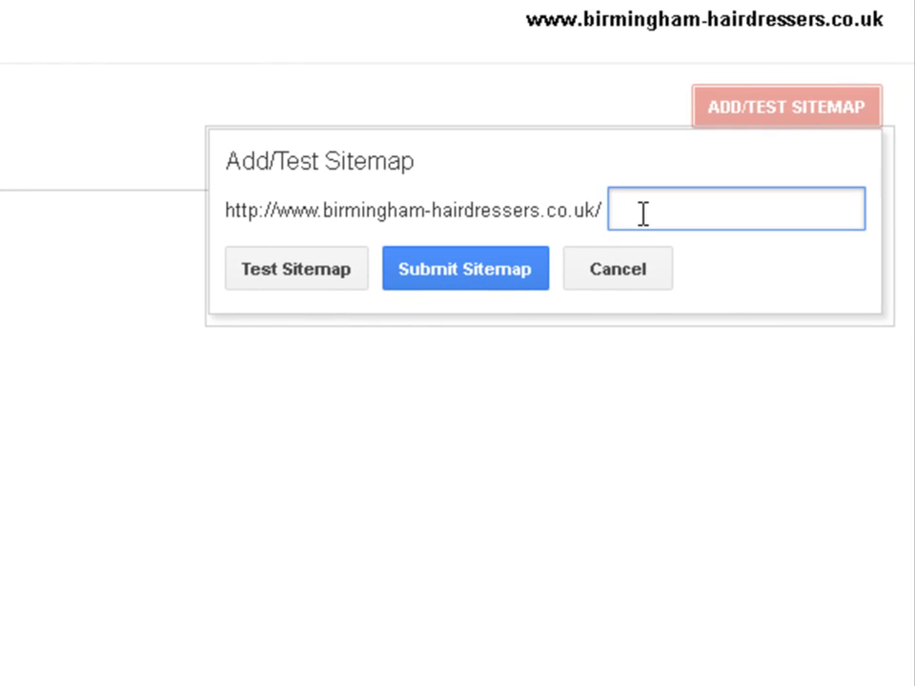
pyautogui.write('sitemap.xml')
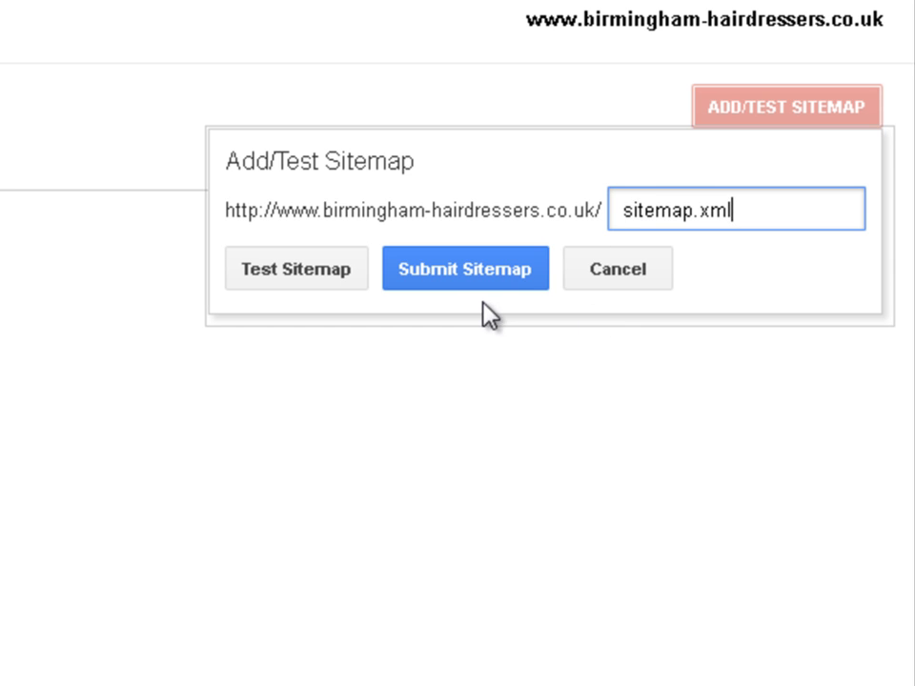
pyautogui.click(482, 270)
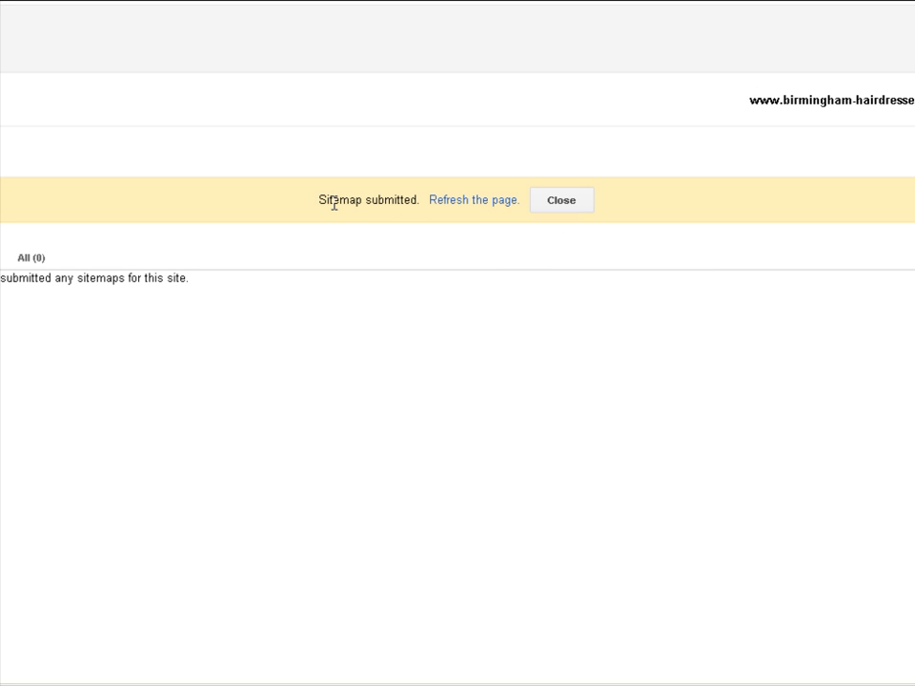
pyautogui.click(553, 205)
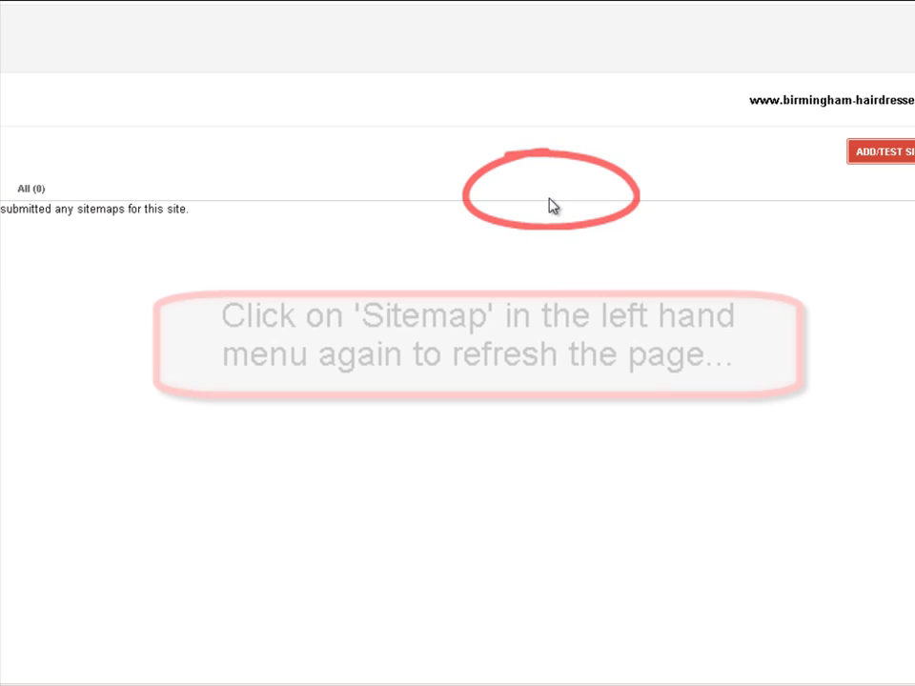
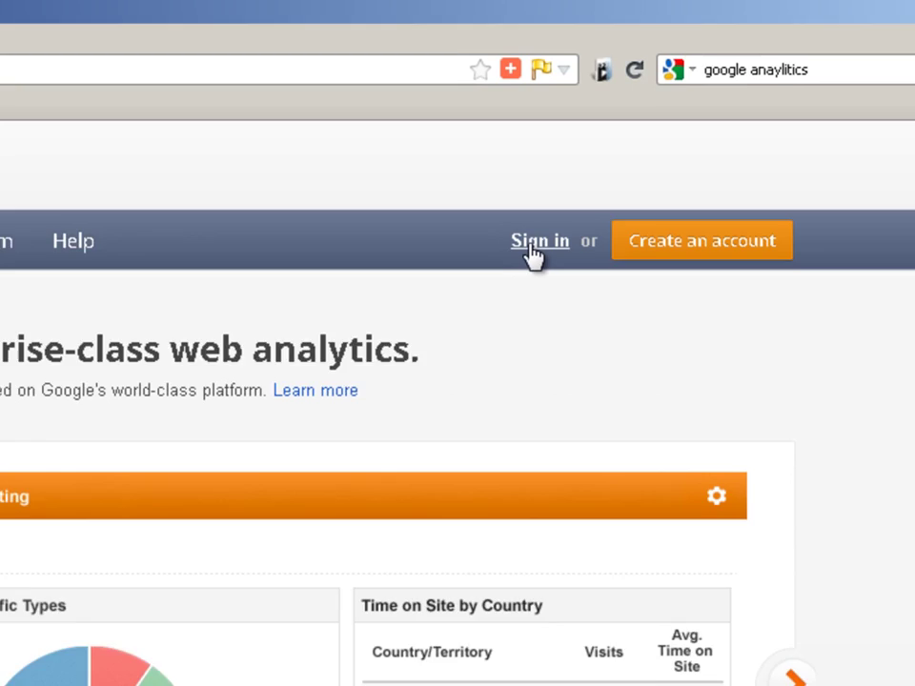
# Sign in with the Google account password to reach the 'Start using Google Analytics' page
pyautogui.click(686, 149)
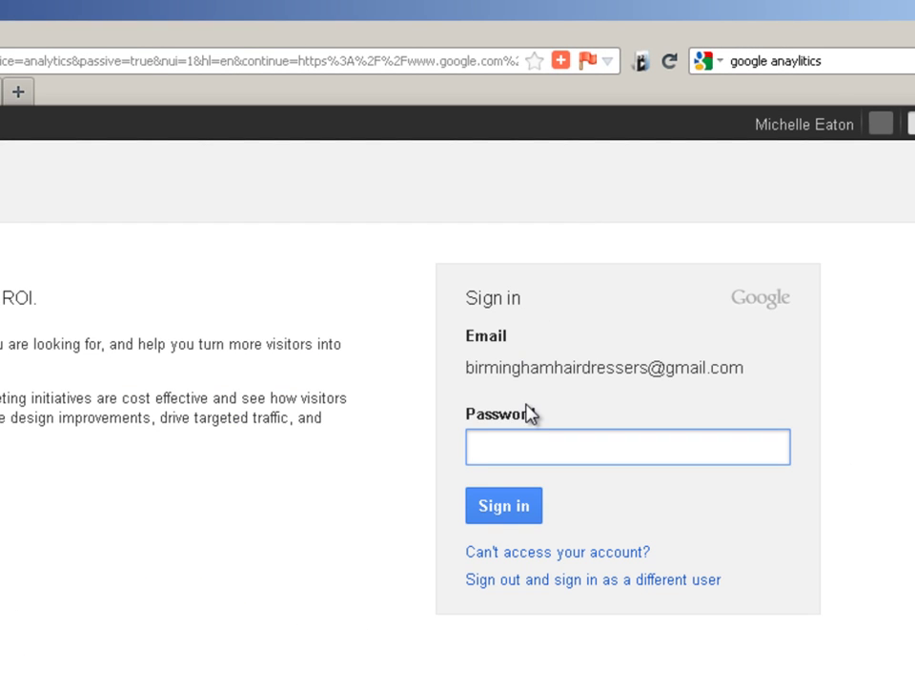
pyautogui.write('••••••••')
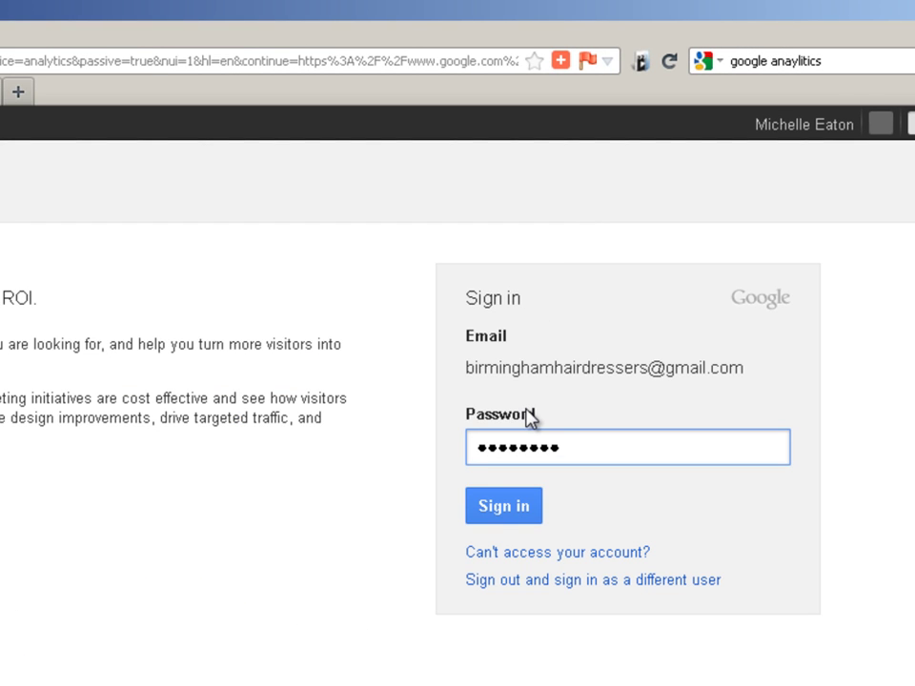
pyautogui.click(523, 513)
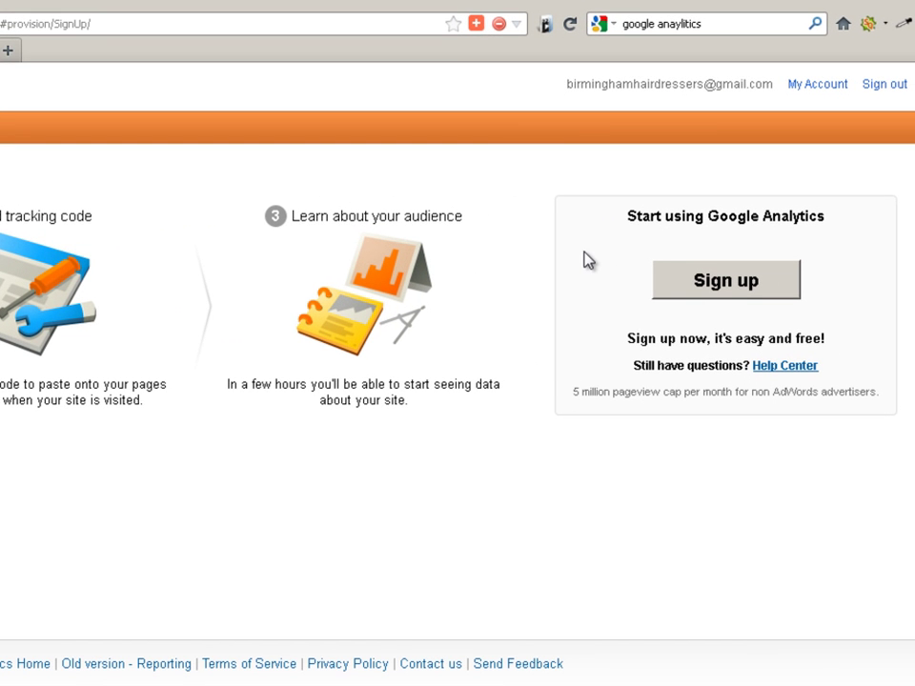
pyautogui.click(726, 280)
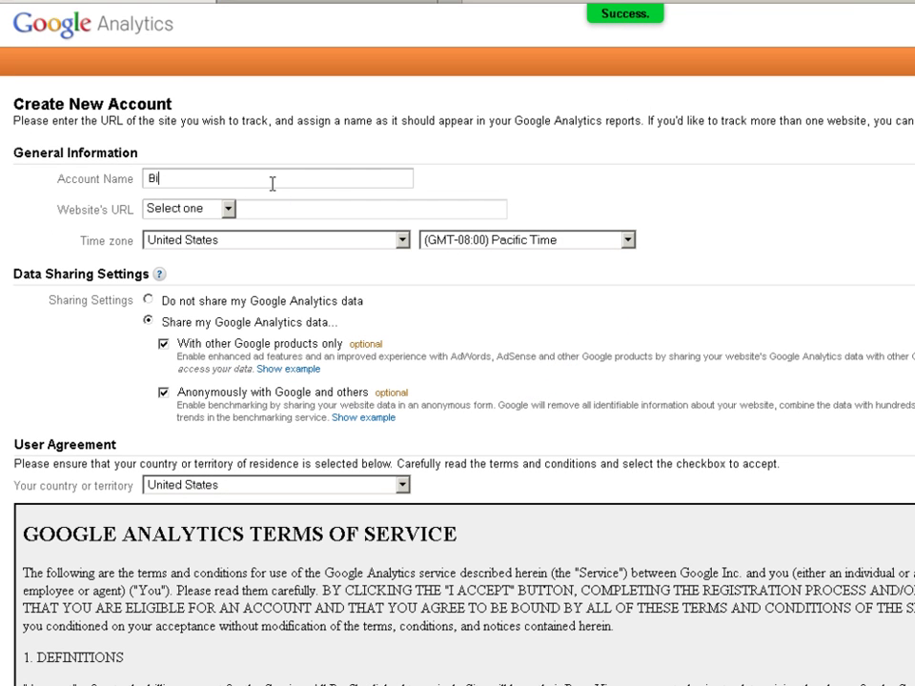
pyautogui.write('gham Hair')
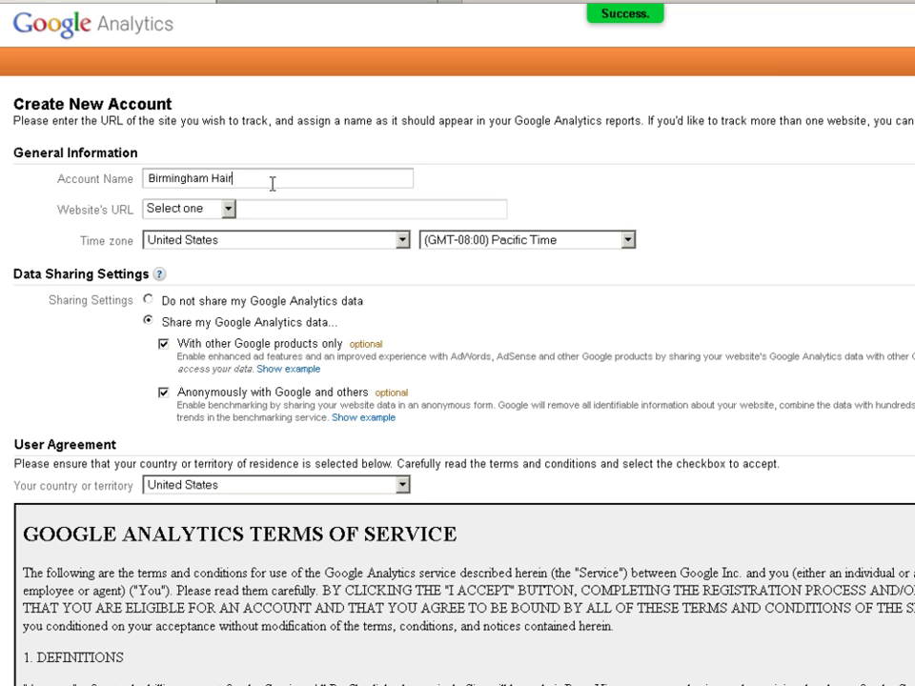
pyautogui.write('dressers')
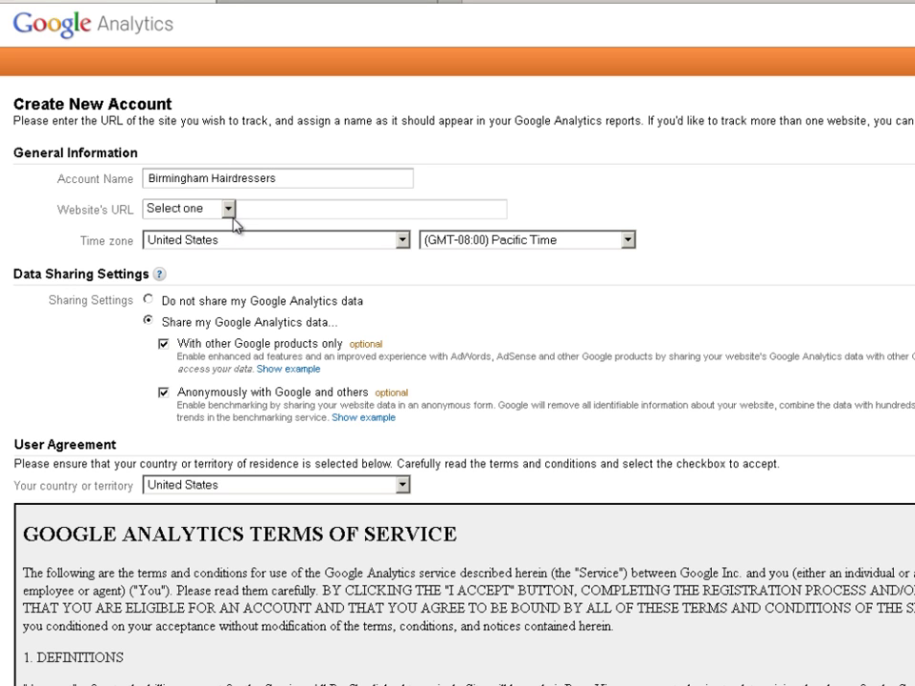
pyautogui.click(229, 211)
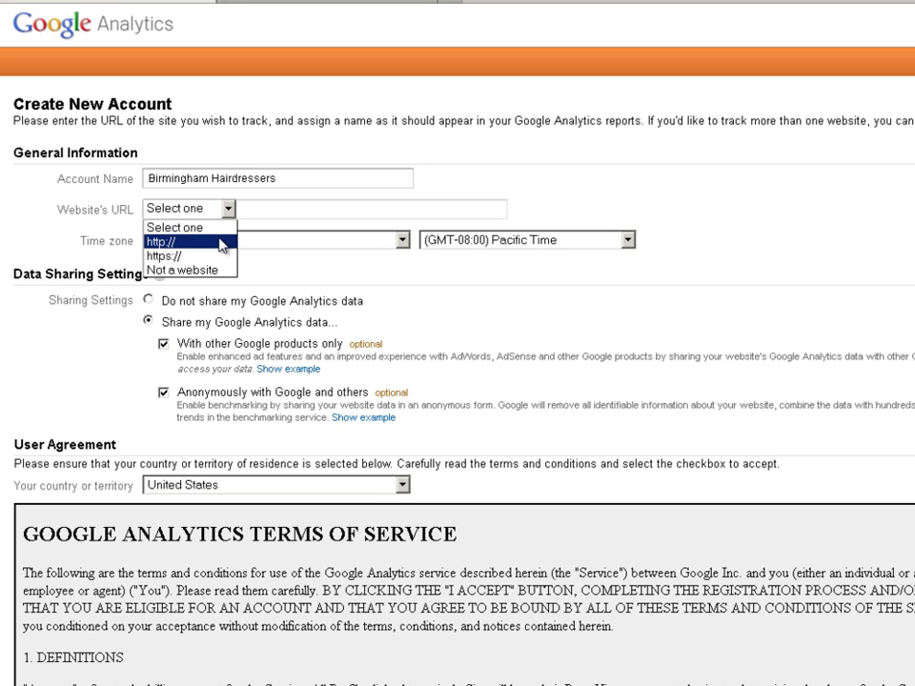
pyautogui.click(222, 242)
pyautogui.click(248, 209)
pyautogui.write('www.birmingham-hairdressers.co.uk')
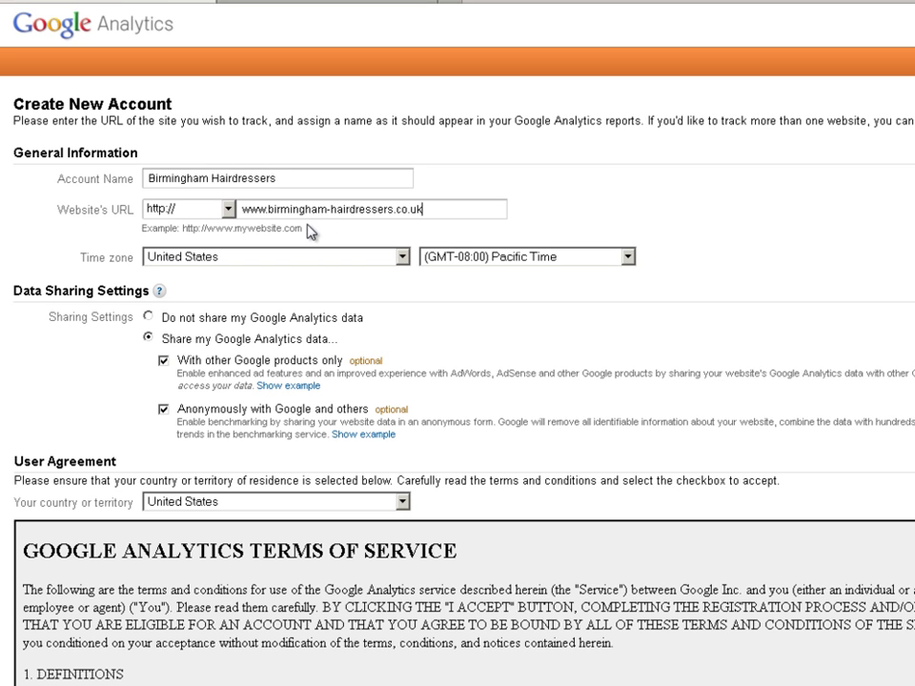
# Set United Kingdom (GMT+00:00) London time zone and UK residence, accept terms, and create the account
pyautogui.click(403, 257)
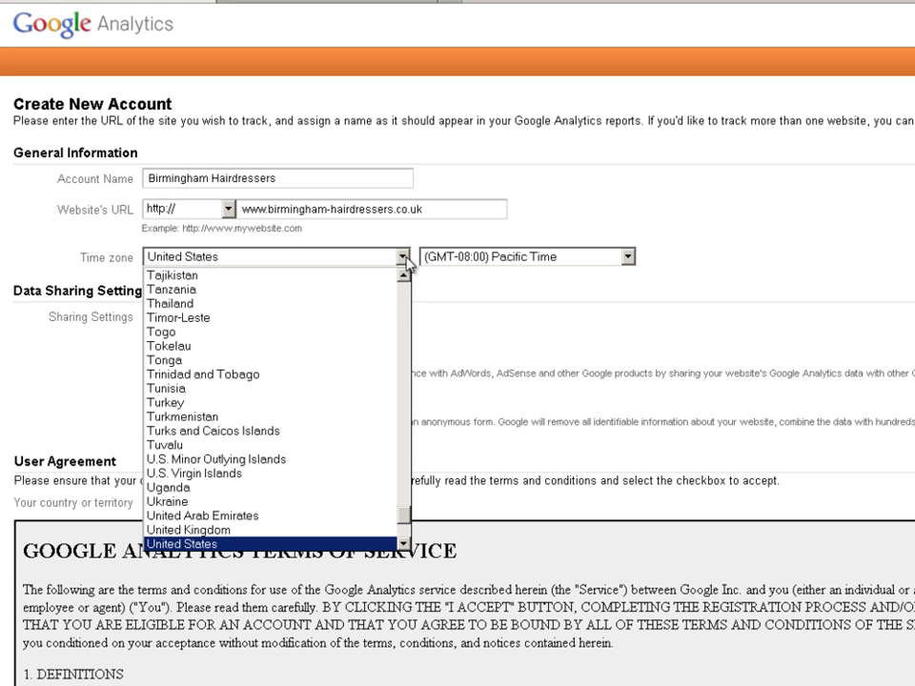
pyautogui.click(343, 530)
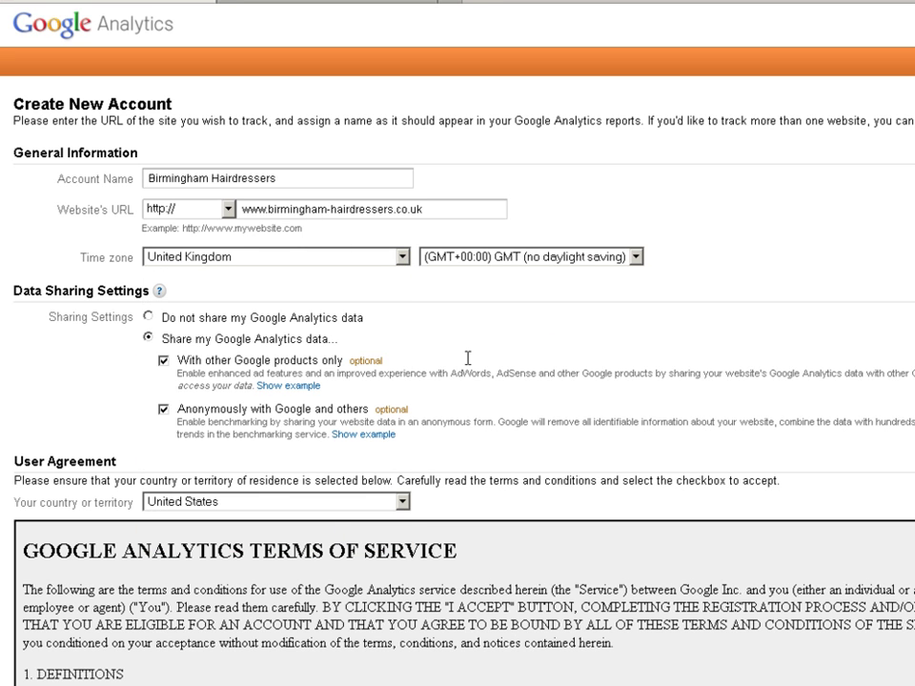
pyautogui.click(636, 257)
pyautogui.click(598, 290)
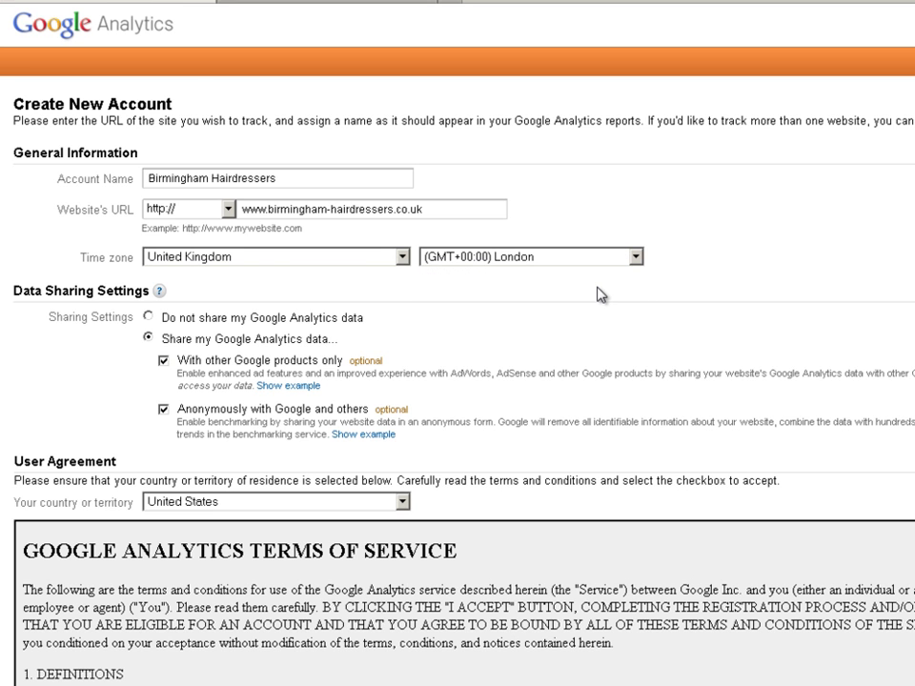
pyautogui.scroll(-2, 723, 352)
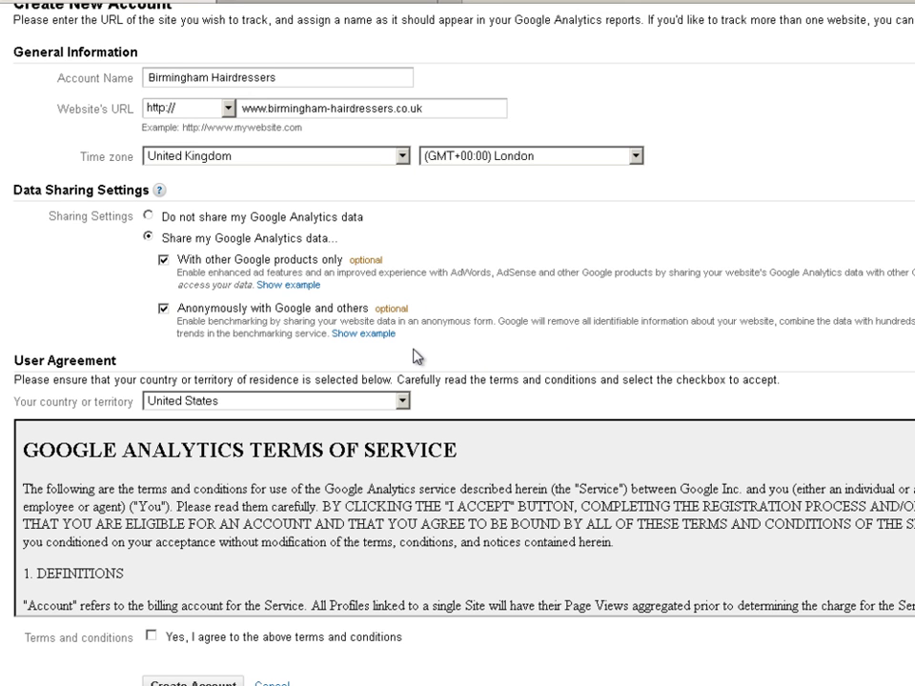
pyautogui.scroll(-2, 543, 380)
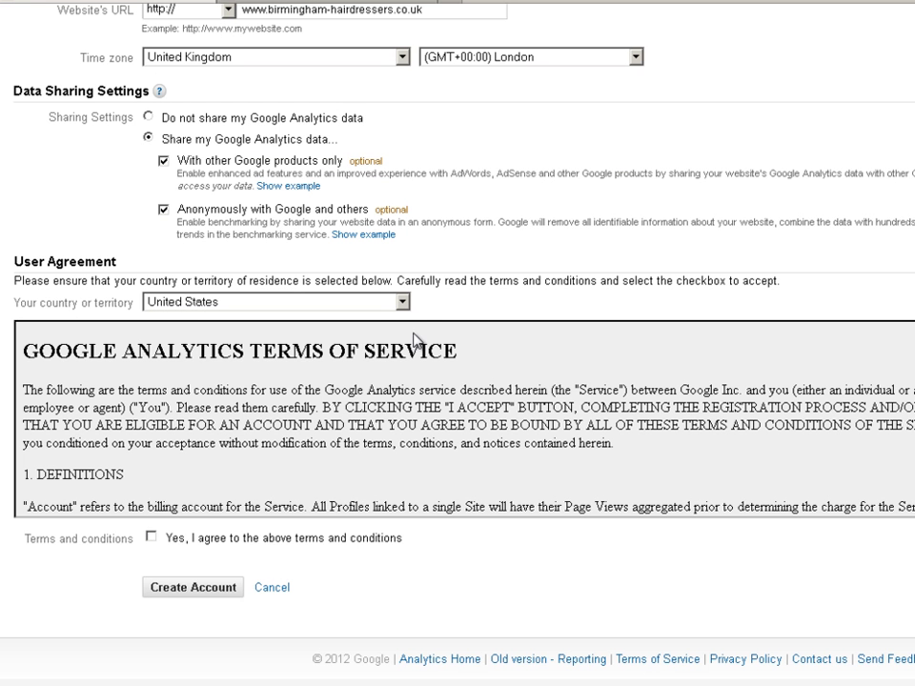
pyautogui.click(403, 302)
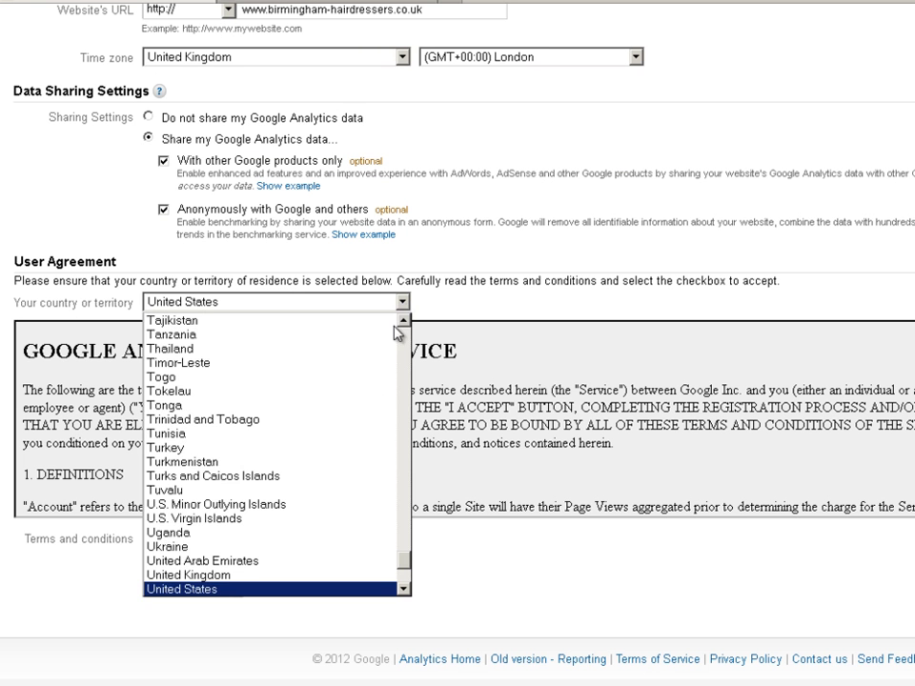
pyautogui.click(340, 583)
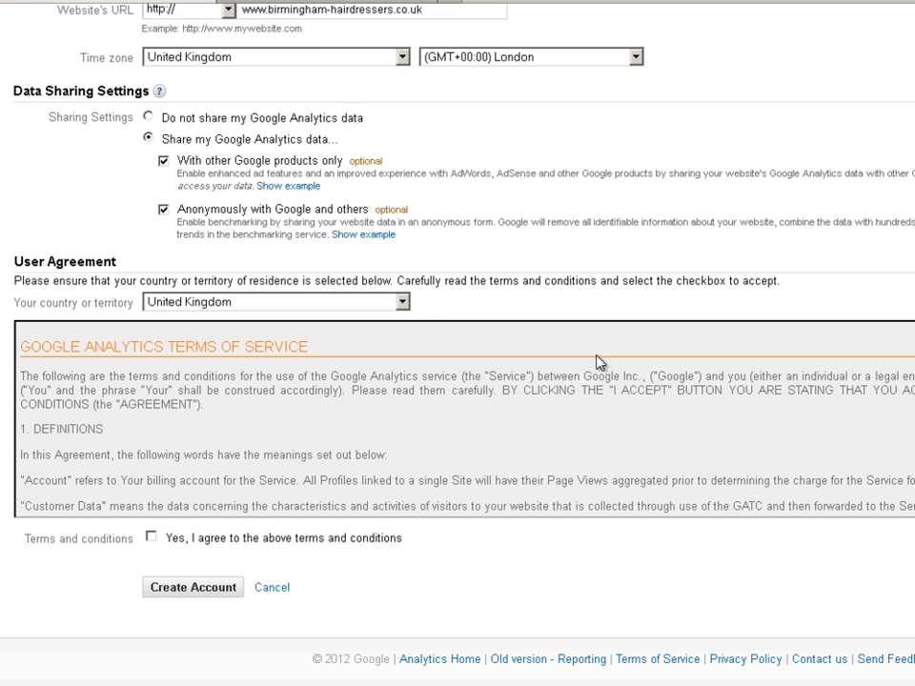
pyautogui.scroll(-2, 523, 407)
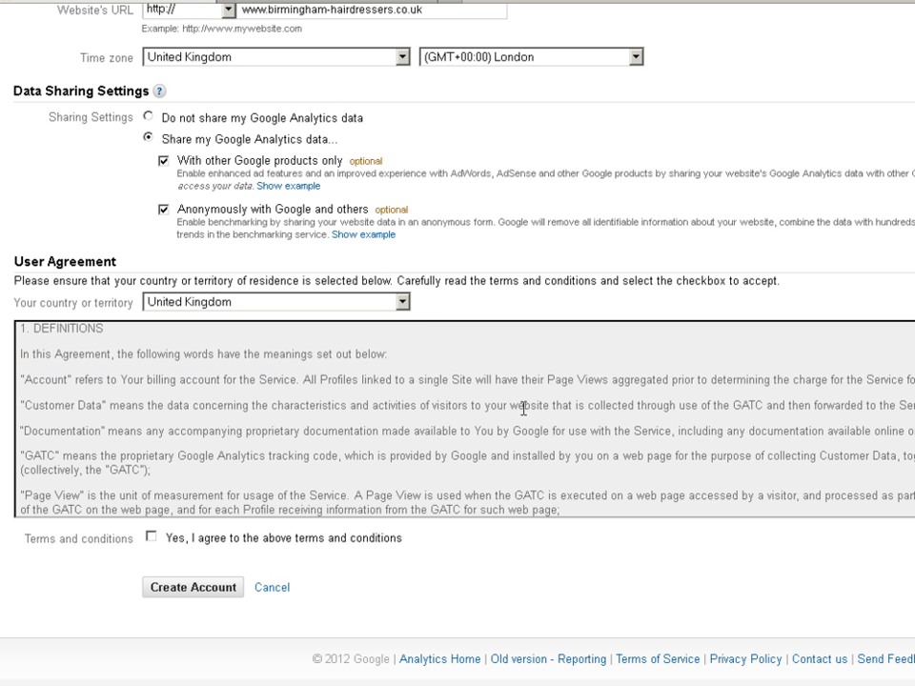
pyautogui.click(151, 539)
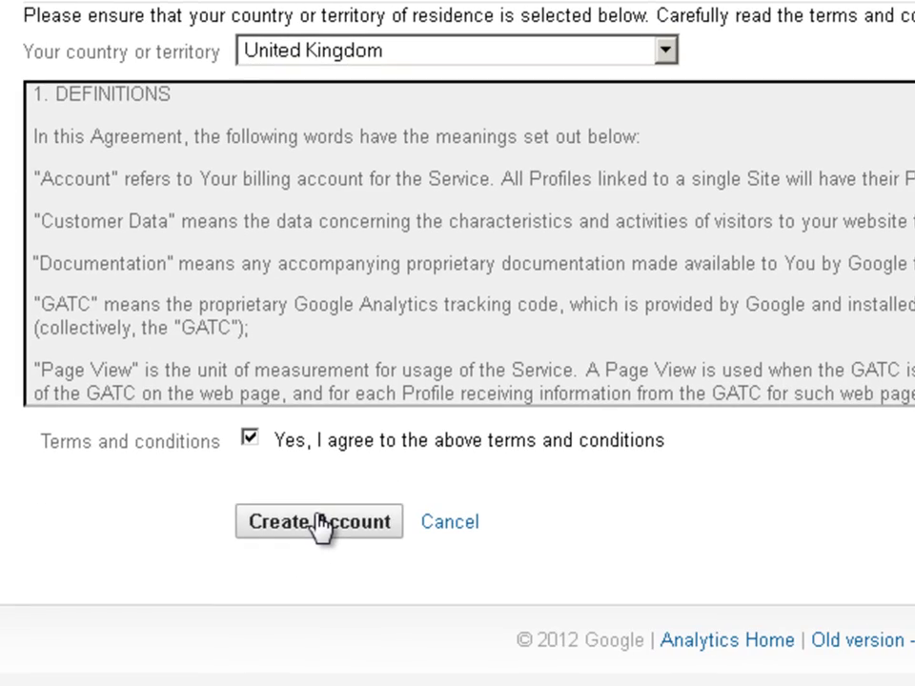
pyautogui.click(319, 524)
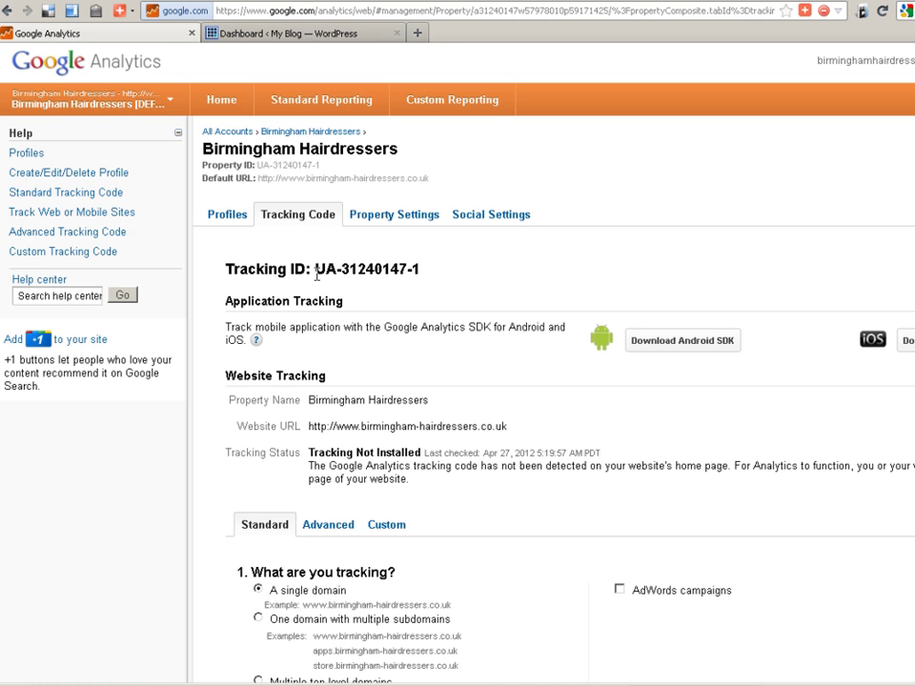
# Copy the new property's Tracking ID from the Tracking Code tab to the clipboard
pyautogui.moveTo(314, 267); pyautogui.dragTo(425, 276)
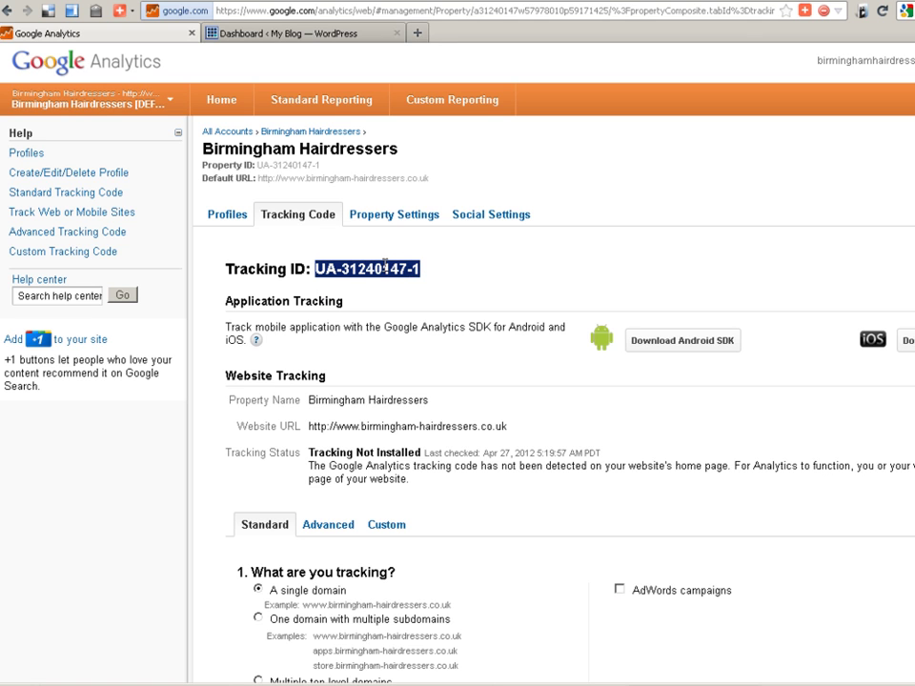
pyautogui.rightClick(385, 267)
pyautogui.click(414, 299)
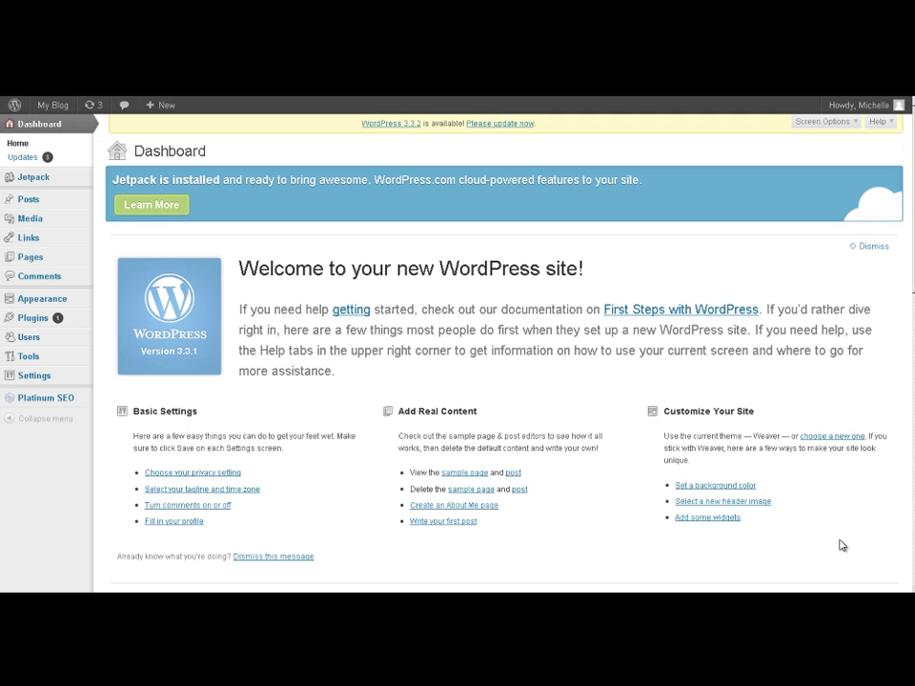
# Search the WordPress plugin directory for 'google analytics' under Plugins > Add New
pyautogui.moveTo(33, 322)
pyautogui.click(34, 320)
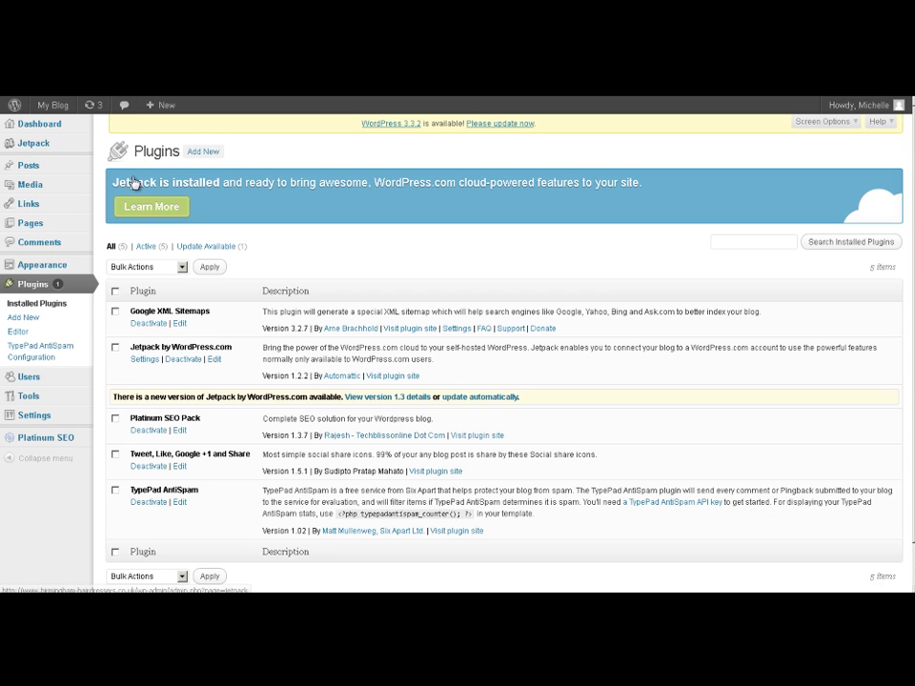
pyautogui.click(210, 156)
pyautogui.click(287, 362)
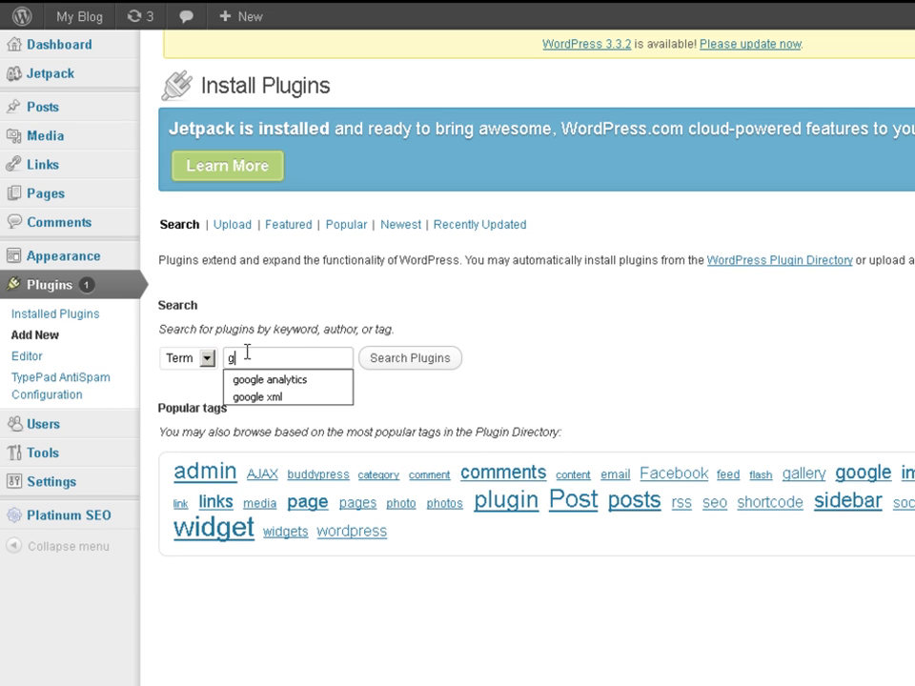
pyautogui.click(270, 381)
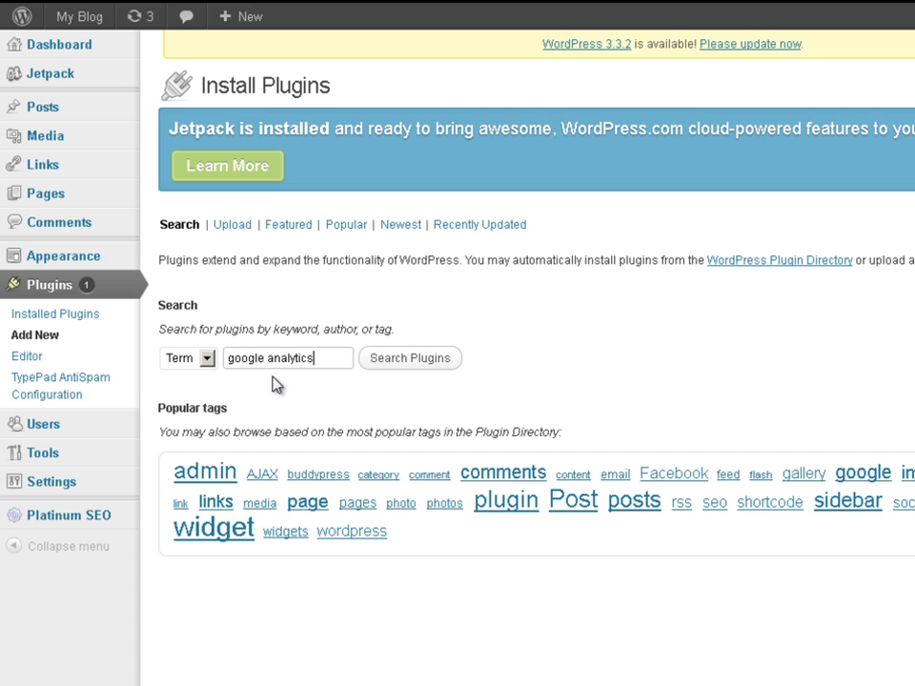
pyautogui.click(419, 359)
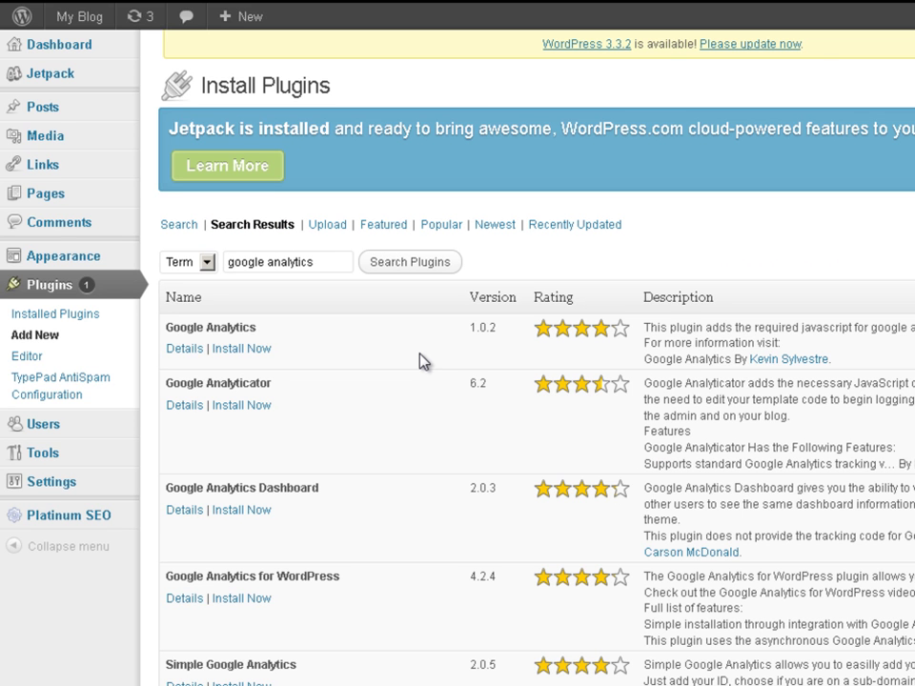
# Install the Google Analytics 1.0.2 plugin, confirm, and activate it
pyautogui.click(245, 350)
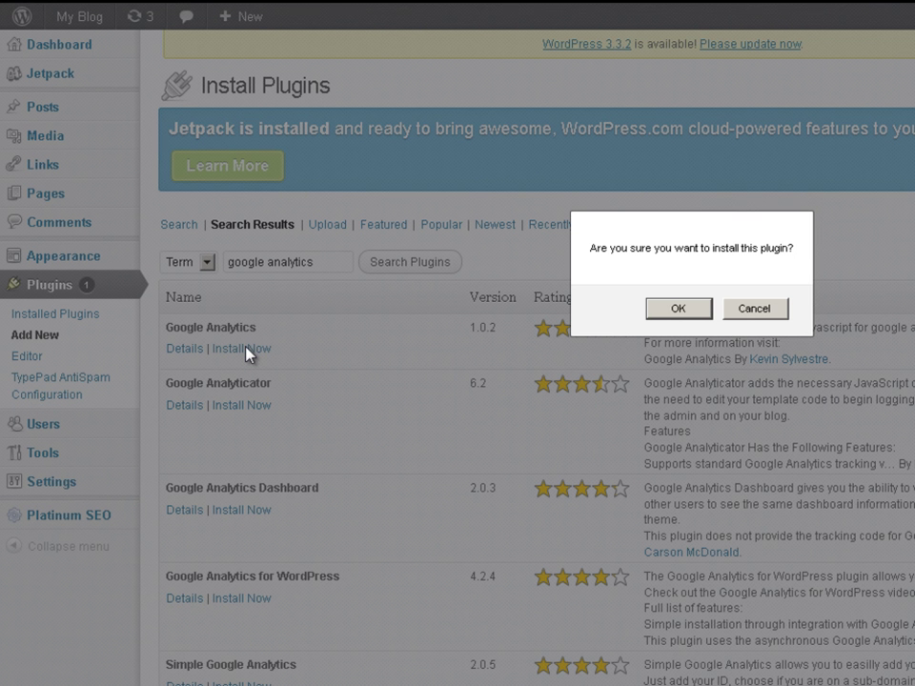
pyautogui.click(672, 311)
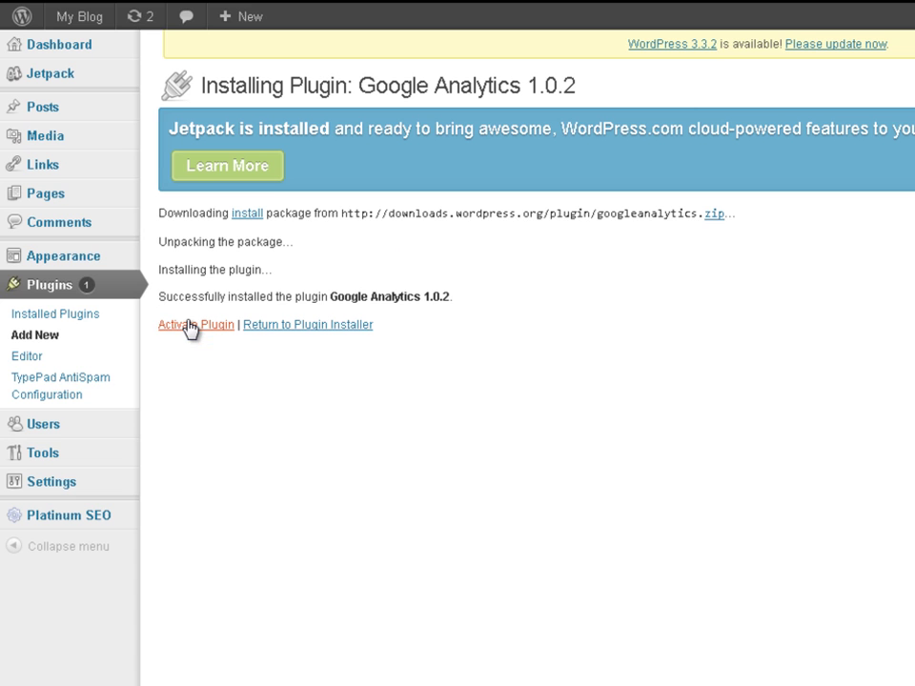
pyautogui.click(190, 324)
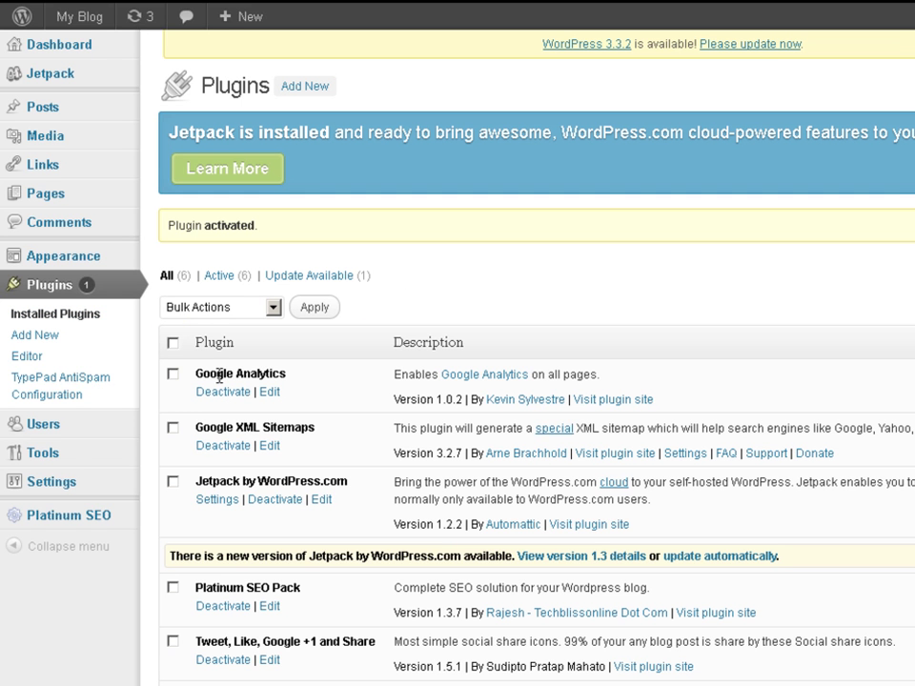
# Paste the copied tracking ID over the placeholder Web Property ID in Settings > Google Analytics and save
pyautogui.moveTo(53, 484)
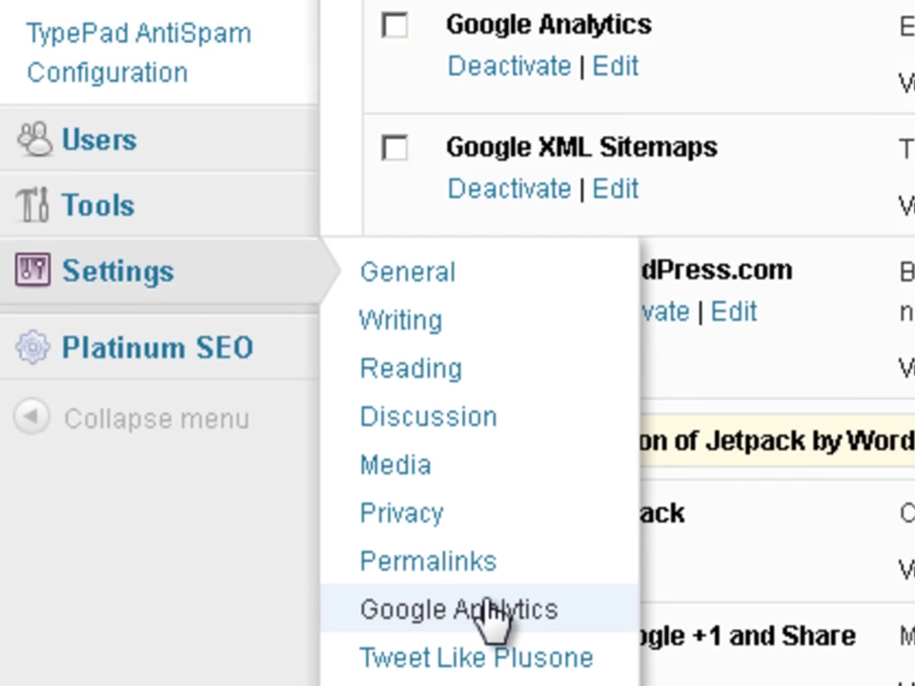
pyautogui.click(491, 553)
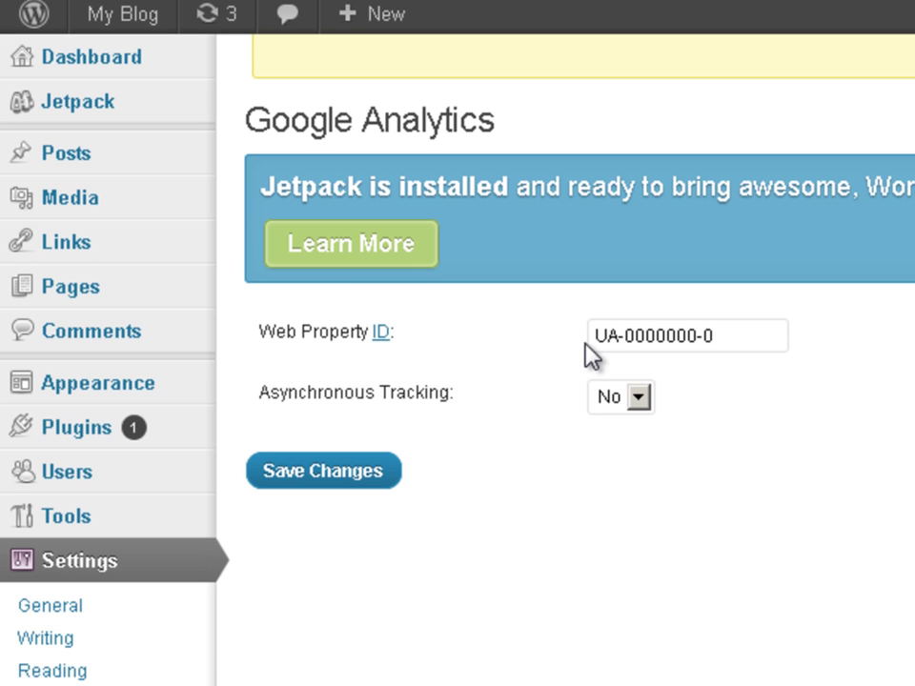
pyautogui.moveTo(727, 341); pyautogui.dragTo(570, 319)
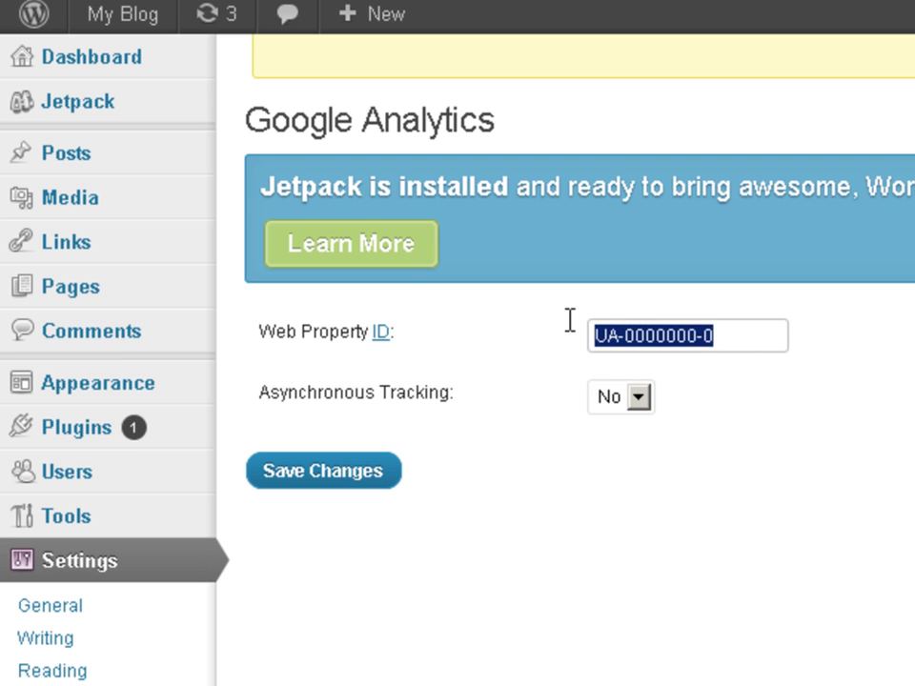
pyautogui.rightClick(646, 335)
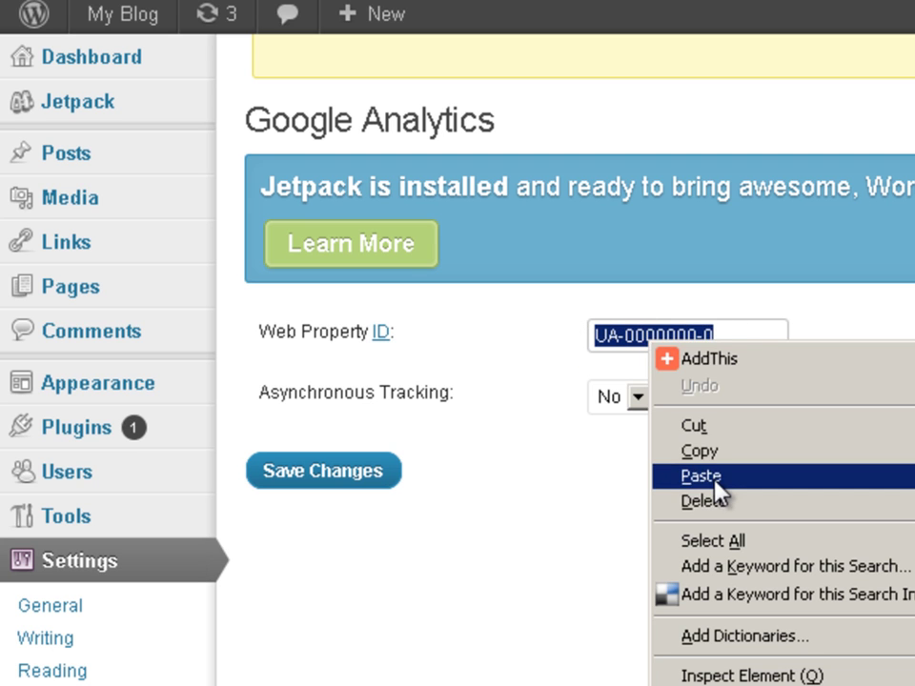
pyautogui.click(716, 485)
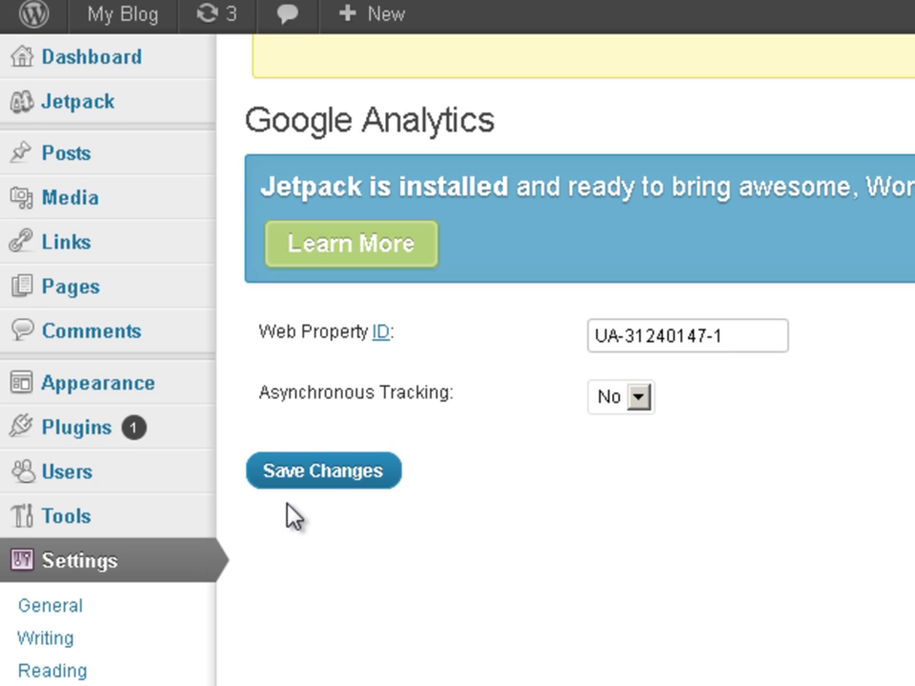
pyautogui.click(318, 467)
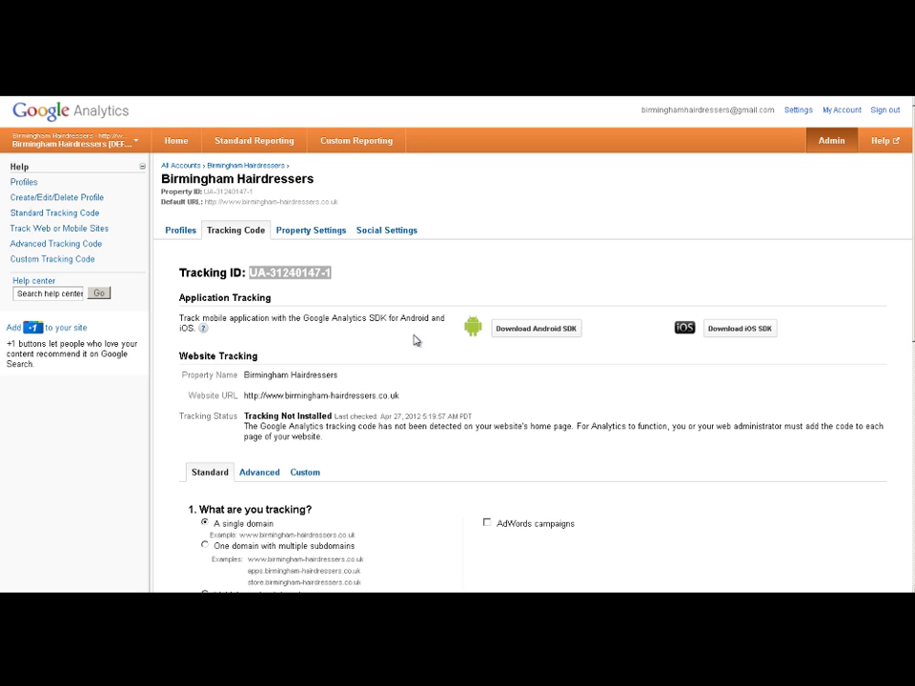
# Save the Tracking Code tab settings, then return to My Dashboard via the Home tab
pyautogui.scroll(-4, 458, 343)
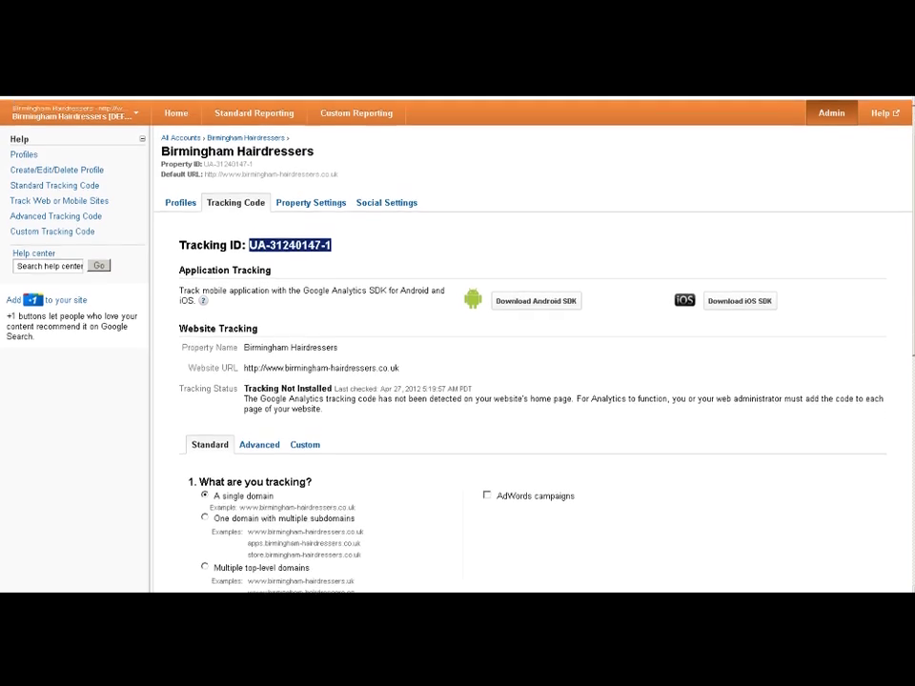
pyautogui.scroll(-4, 458, 343)
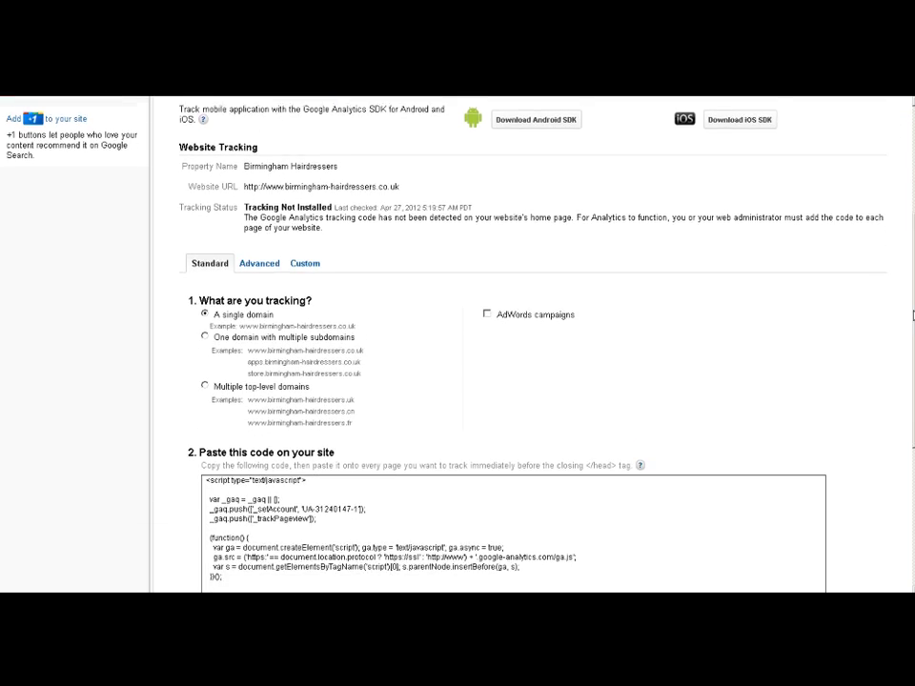
pyautogui.scroll(-3, 458, 343)
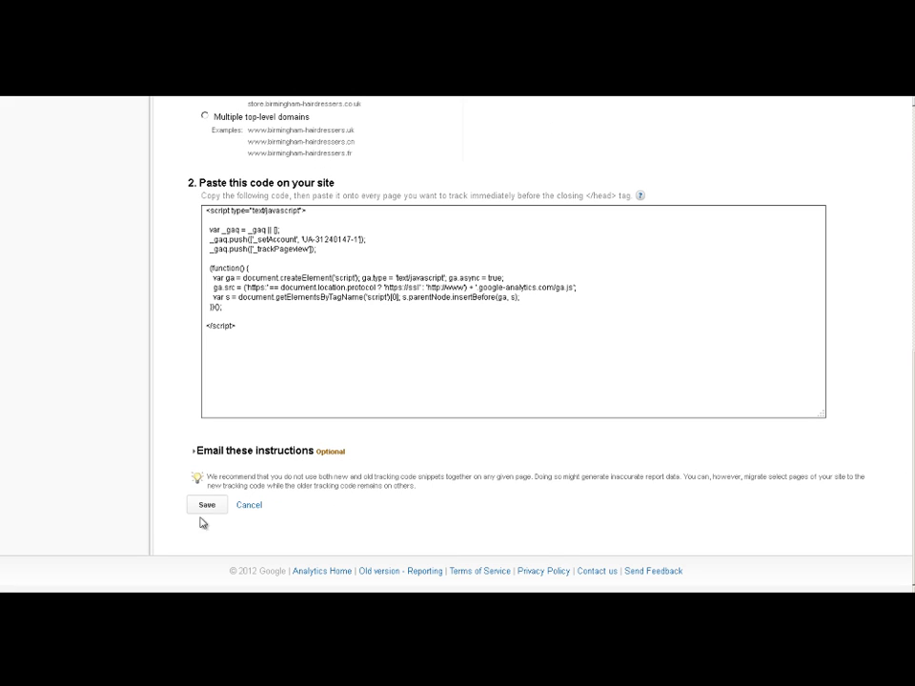
pyautogui.click(212, 508)
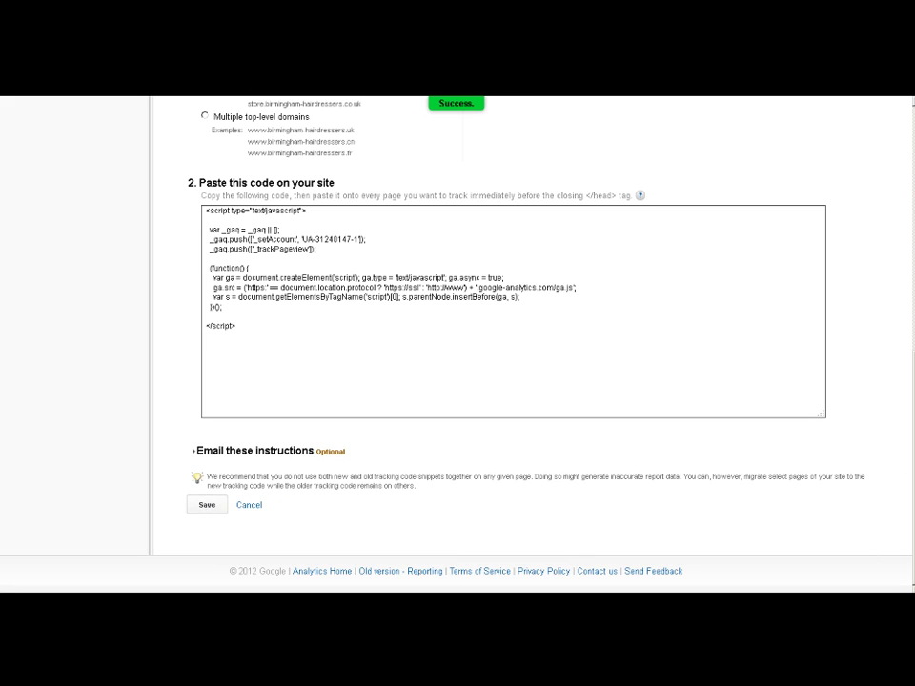
pyautogui.moveTo(912, 437); pyautogui.dragTo(911, 191)
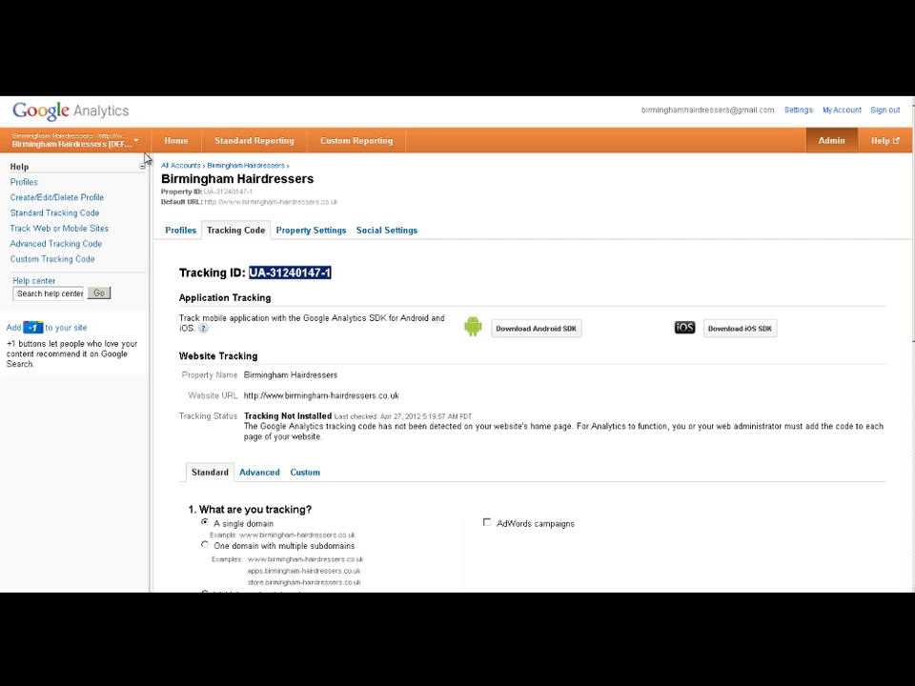
pyautogui.click(176, 141)
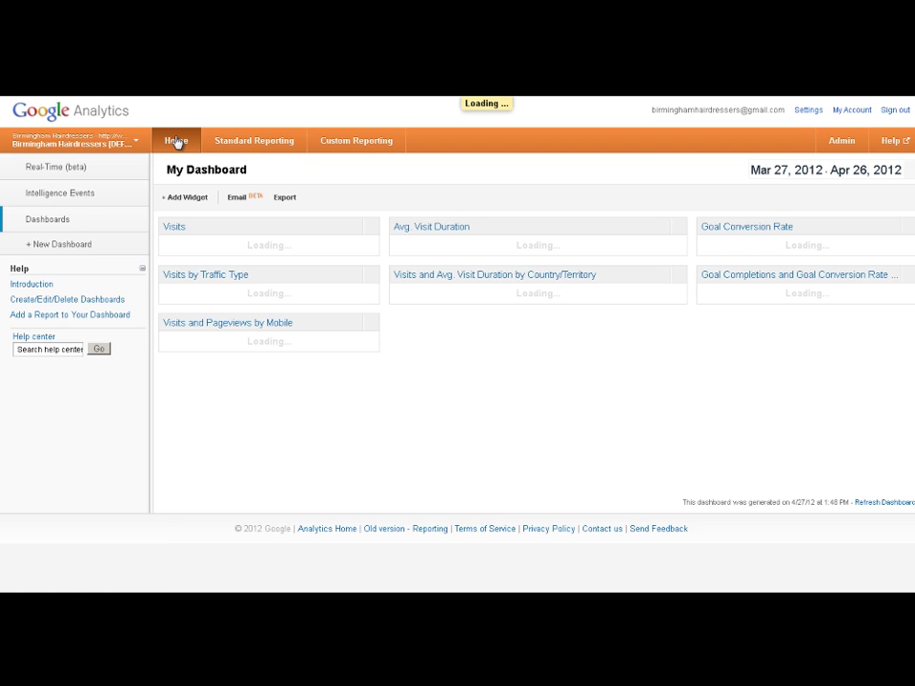